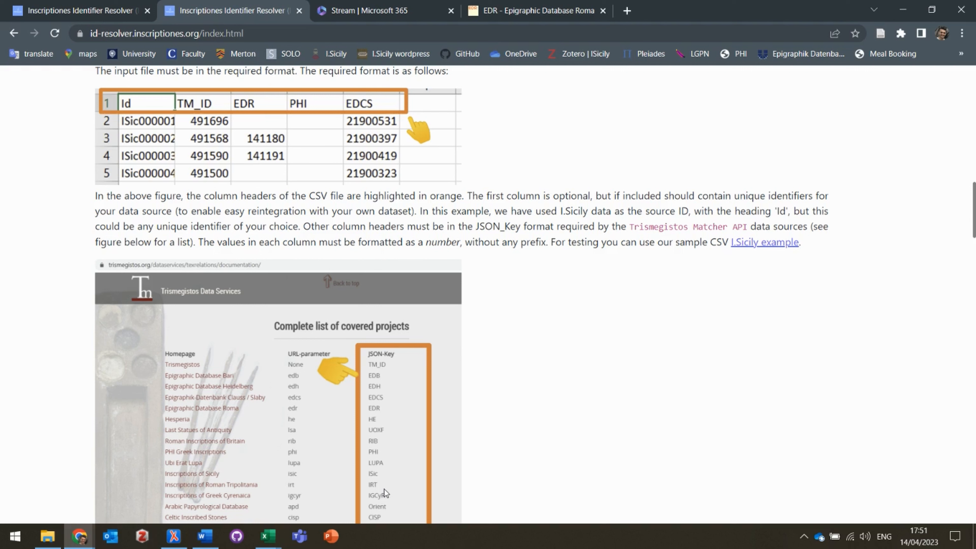
Step: Switch to Excel to examine the ISic list in Book4.csv, and return to the resolver website in Chrome
{"action": "mouse_move", "coordinate": [275, 540]}
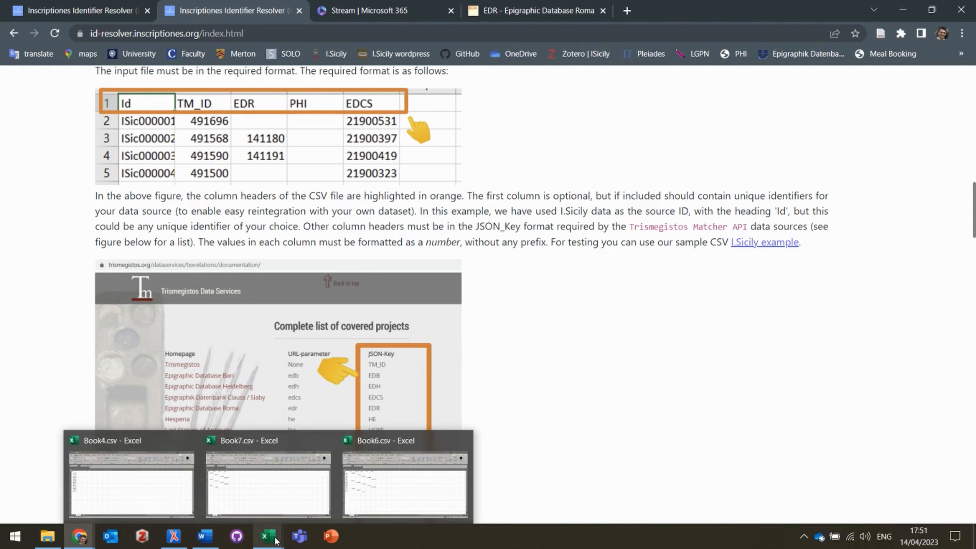
{"action": "left_click", "coordinate": [131, 484]}
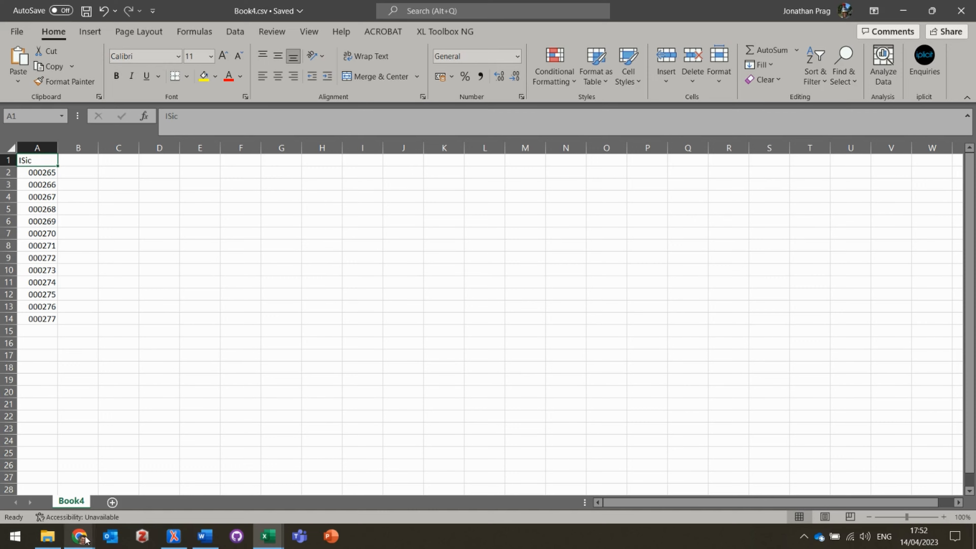
{"action": "mouse_move", "coordinate": [86, 540]}
{"action": "left_click", "coordinate": [71, 501]}
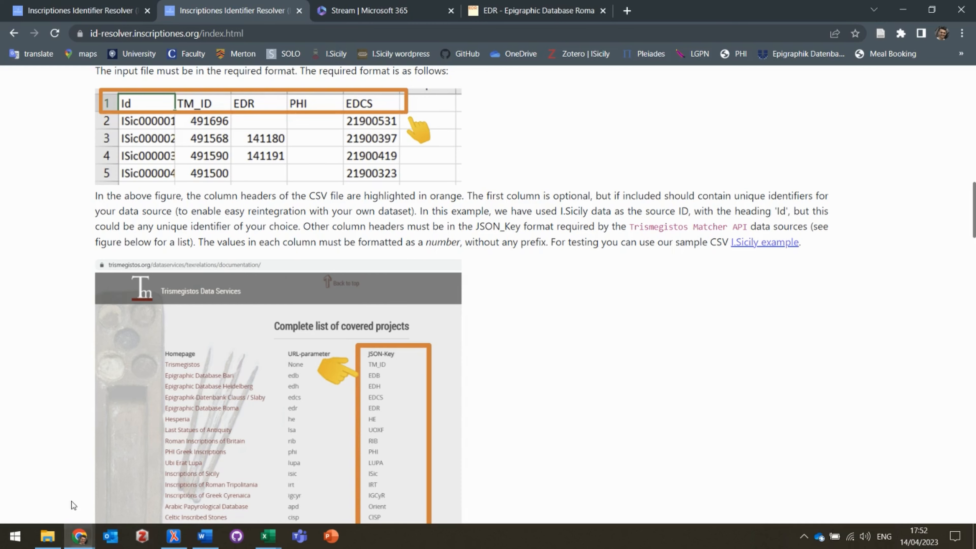
Step: Load Book4.csv from the Desktop into the resolver's multiple ID page and acknowledge the ID format notice
{"action": "left_click", "coordinate": [91, 17]}
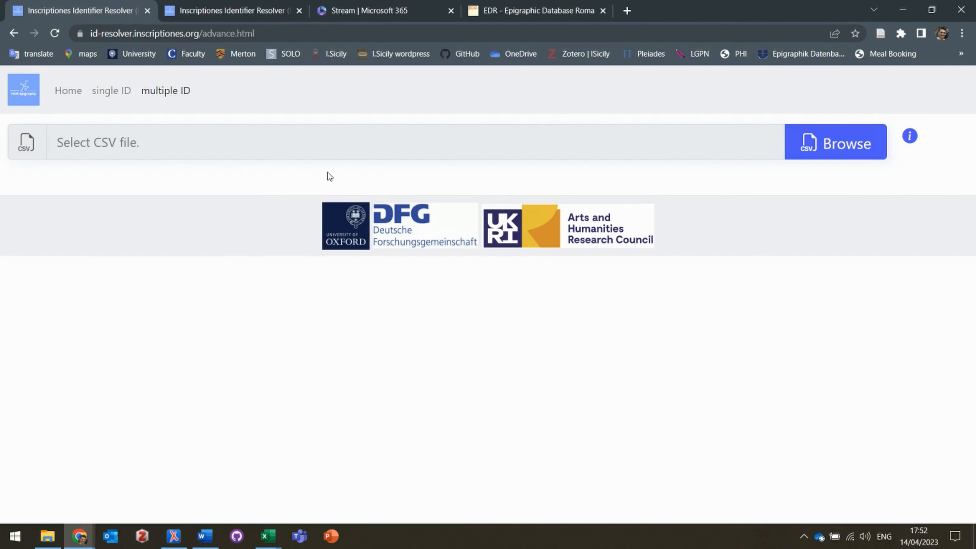
{"action": "left_click", "coordinate": [831, 147]}
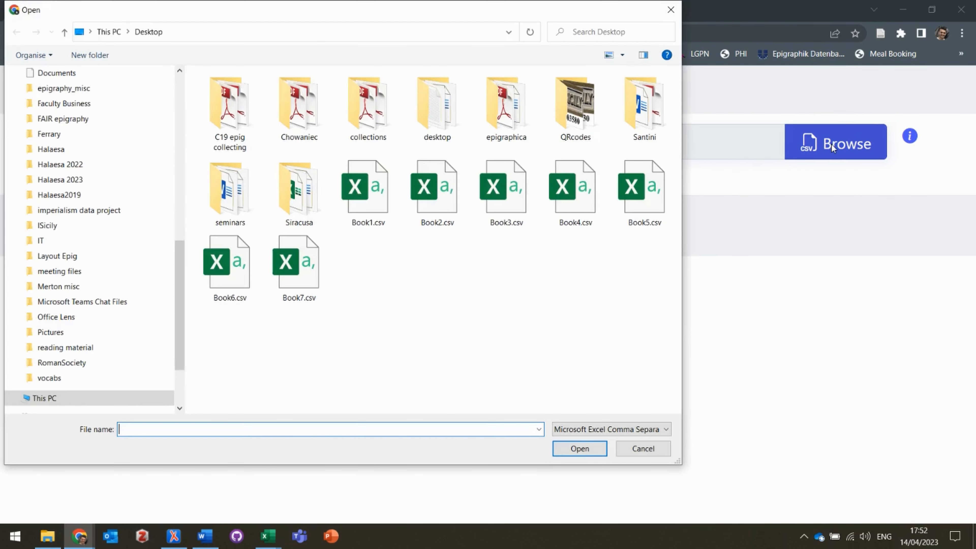
{"action": "left_click", "coordinate": [585, 196]}
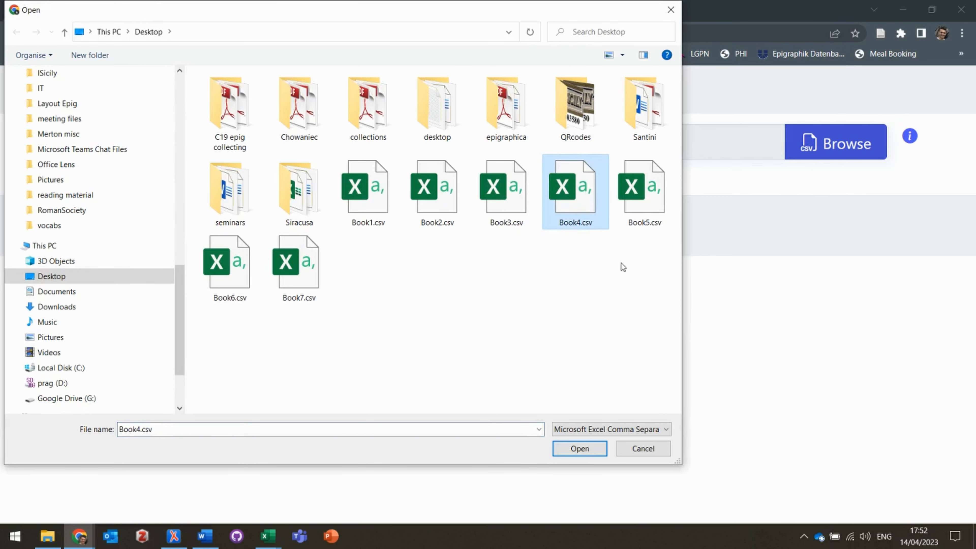
{"action": "left_click", "coordinate": [580, 449]}
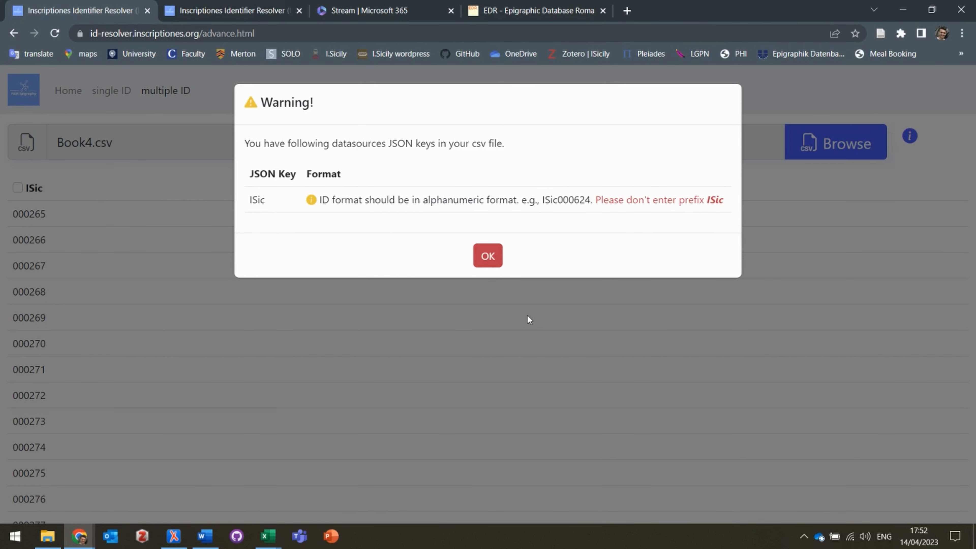
{"action": "left_click", "coordinate": [486, 257]}
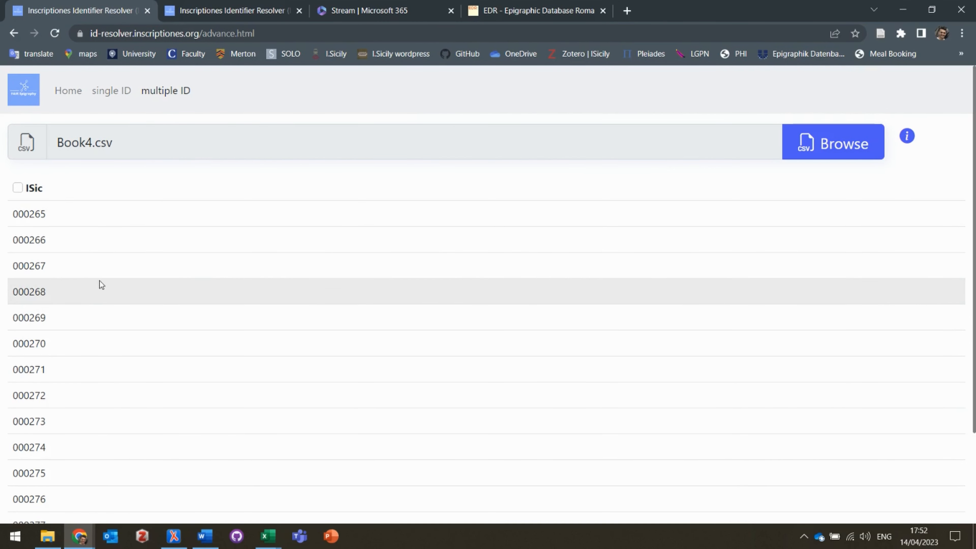
Step: Choose the ISic column as the input identifiers and start a fetch to bring up the output source selection
{"action": "left_click", "coordinate": [18, 192]}
{"action": "scroll", "coordinate": [264, 308], "scroll_direction": "down", "scroll_amount": 1}
{"action": "scroll", "coordinate": [264, 308], "scroll_direction": "down", "scroll_amount": 1}
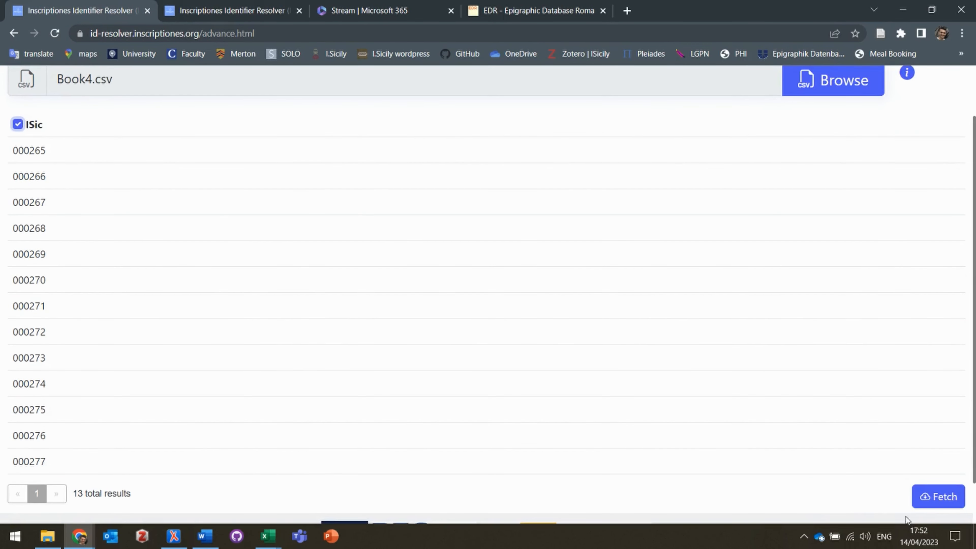
{"action": "left_click", "coordinate": [946, 500]}
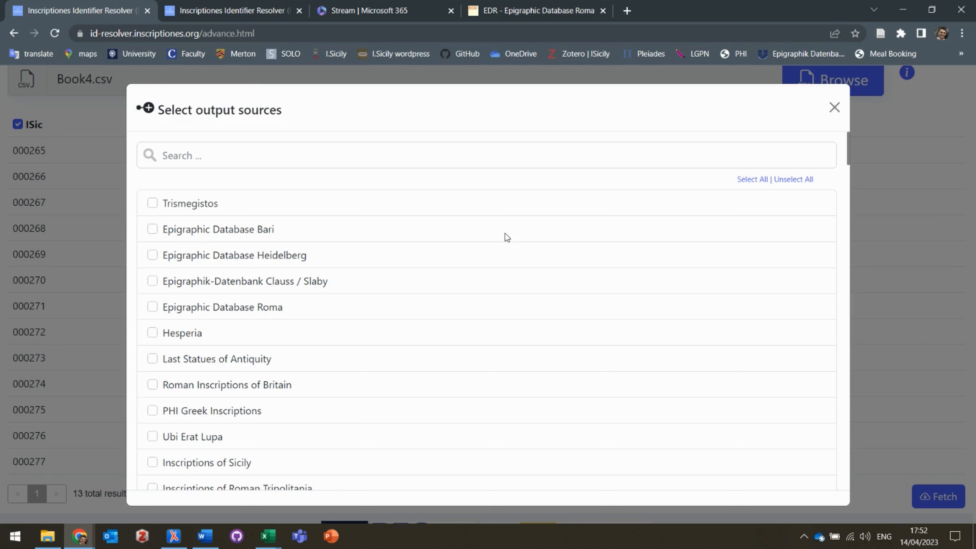
{"action": "left_click", "coordinate": [153, 204]}
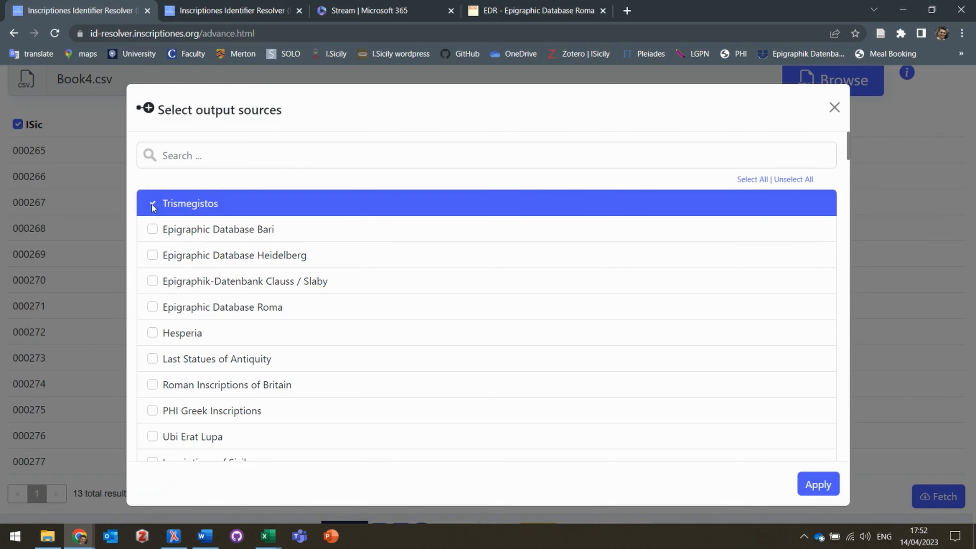
{"action": "left_click", "coordinate": [230, 312]}
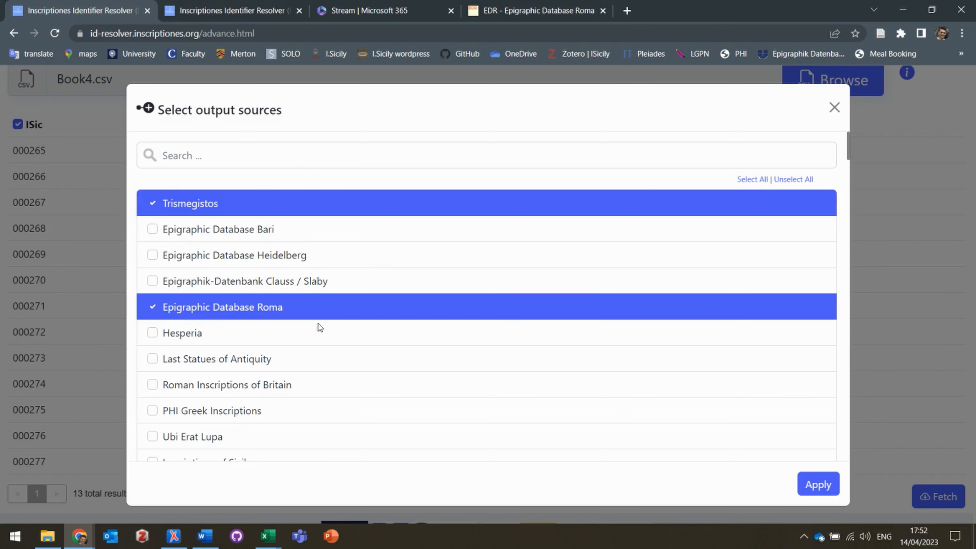
{"action": "left_click", "coordinate": [755, 180]}
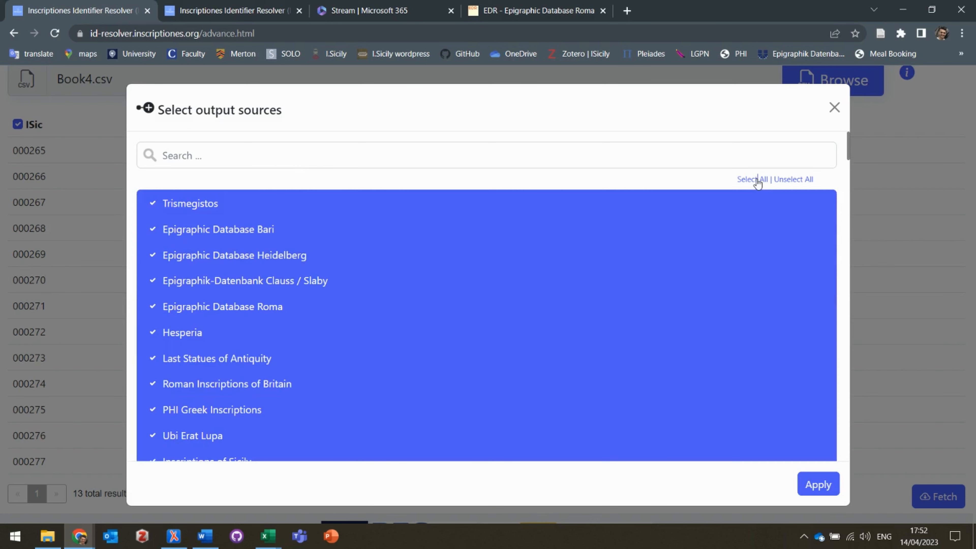
{"action": "left_click", "coordinate": [800, 179]}
Step: Select Trismegistos, Epigraphik-Datenbank Clauss / Slaby, Epigraphic Database Roma and PHI Greek Inscriptions as output sources and run the fetch
{"action": "left_click", "coordinate": [151, 203]}
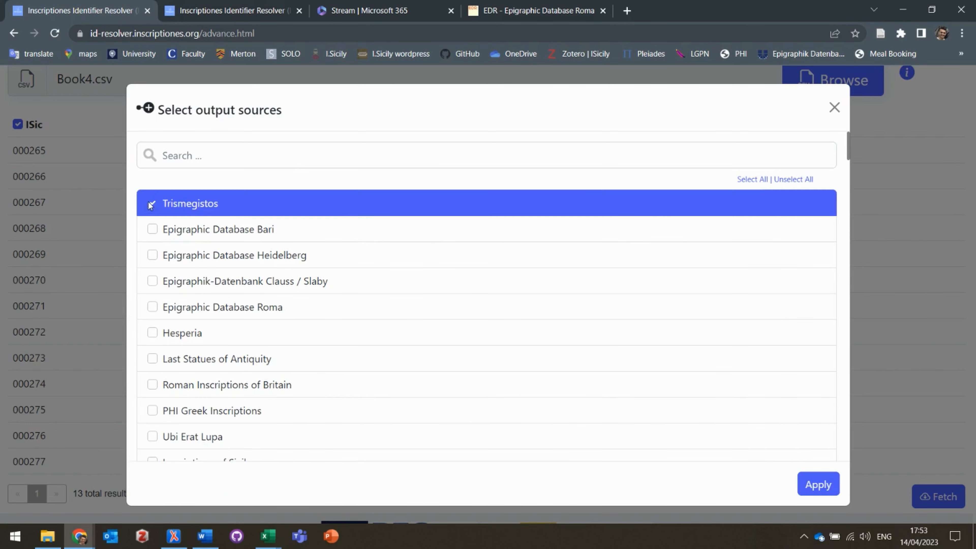
{"action": "left_click", "coordinate": [156, 284]}
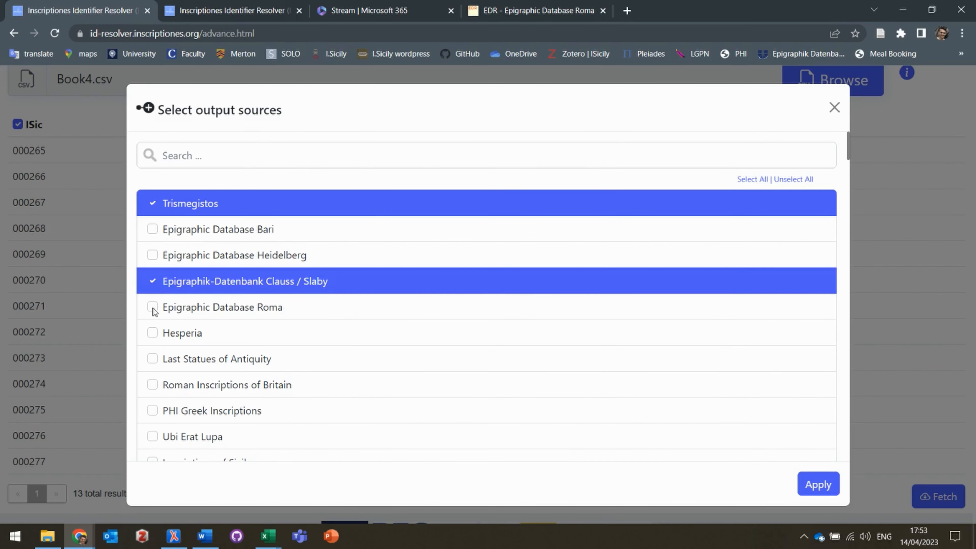
{"action": "left_click", "coordinate": [153, 307]}
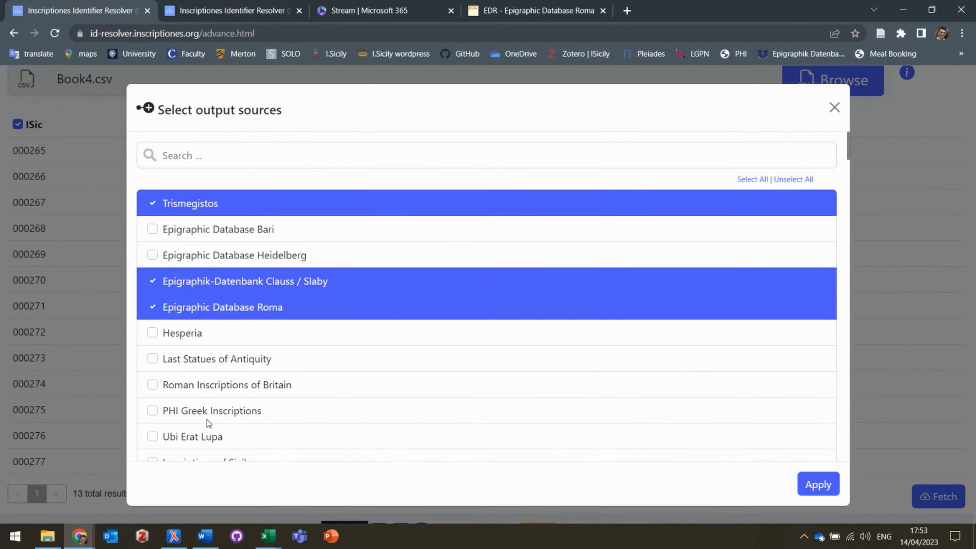
{"action": "left_click", "coordinate": [153, 411]}
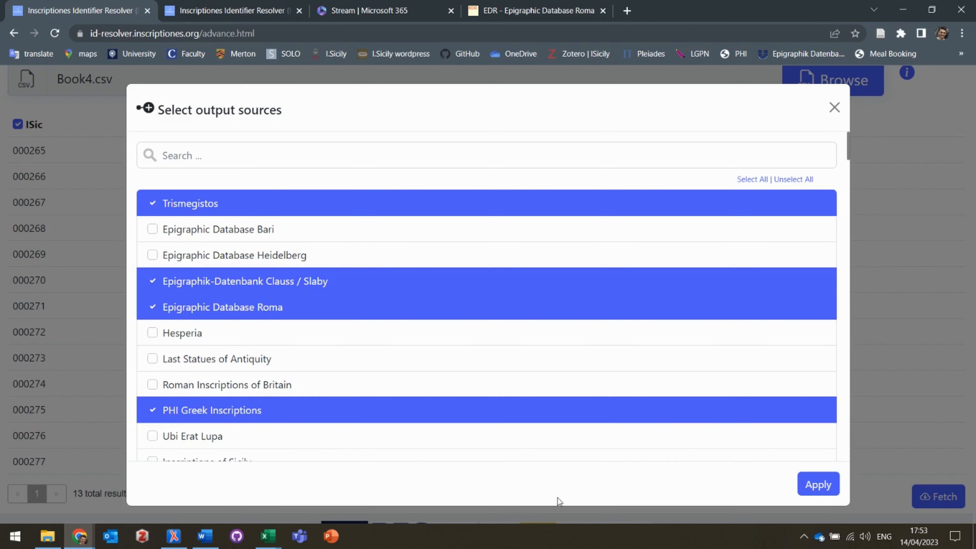
{"action": "left_click", "coordinate": [814, 491]}
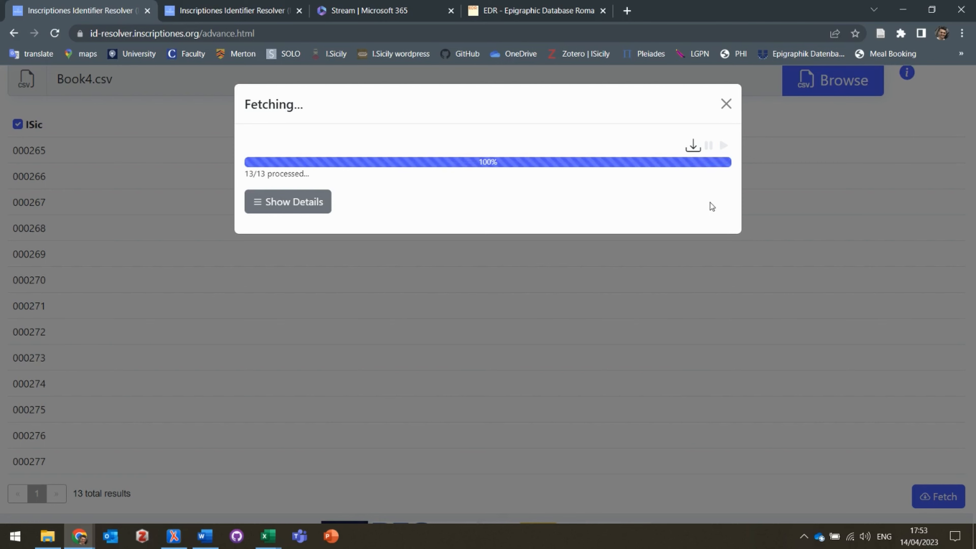
Step: Download the fetched identifiers as a CSV file, open it in Excel and review the ISic values
{"action": "left_click", "coordinate": [693, 148]}
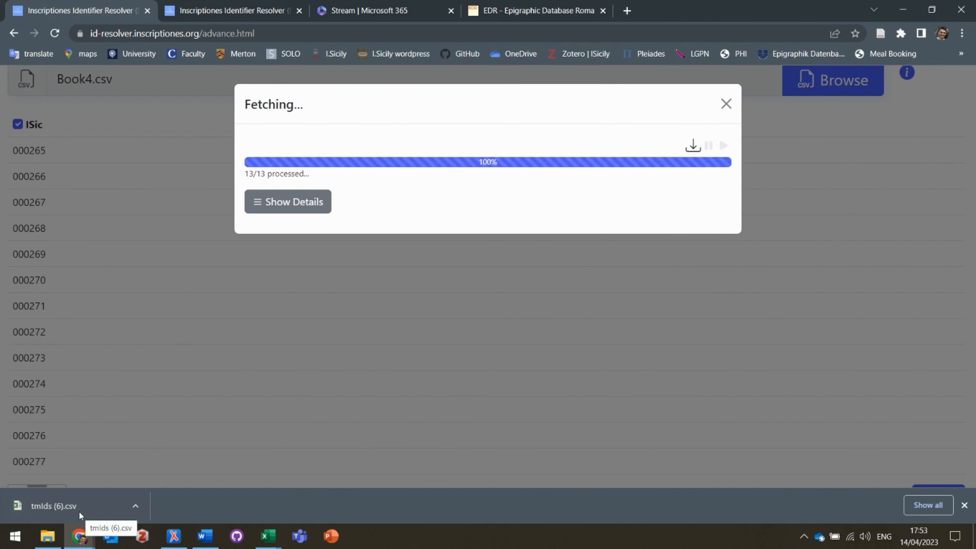
{"action": "left_click", "coordinate": [66, 508]}
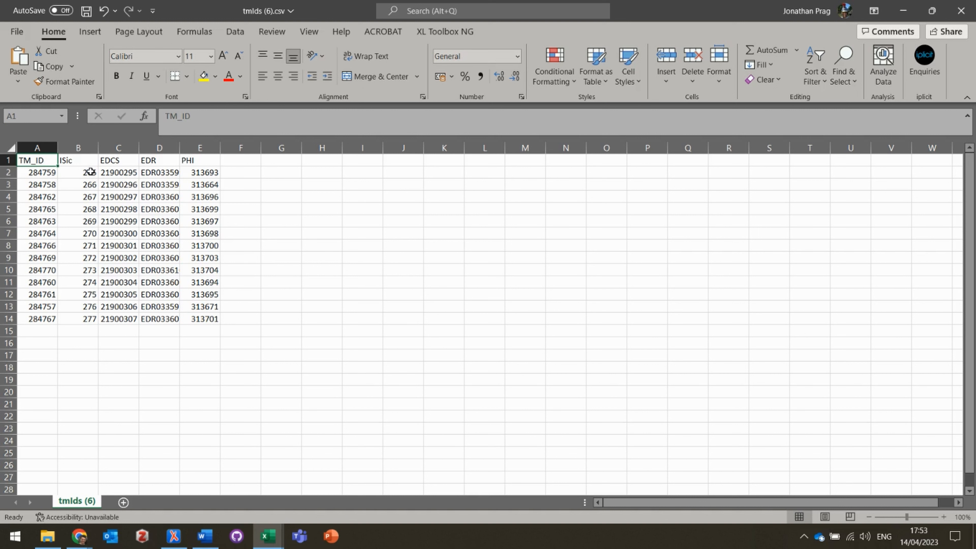
{"action": "left_click_drag", "start_coordinate": [74, 171], "coordinate": [68, 332]}
{"action": "left_click", "coordinate": [67, 376]}
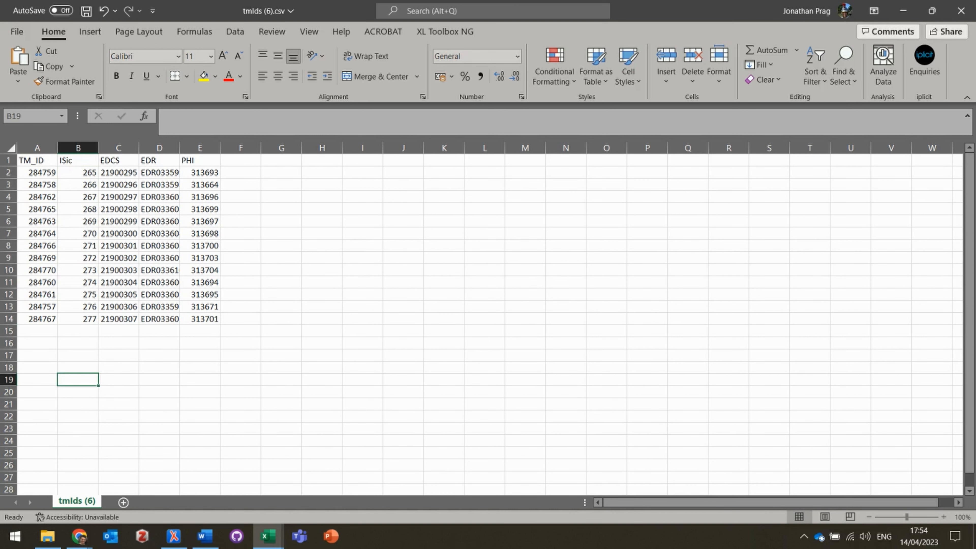
Step: Return to the resolver page in Chrome and close the fetch progress dialog
{"action": "left_click", "coordinate": [88, 543]}
{"action": "left_click", "coordinate": [84, 492]}
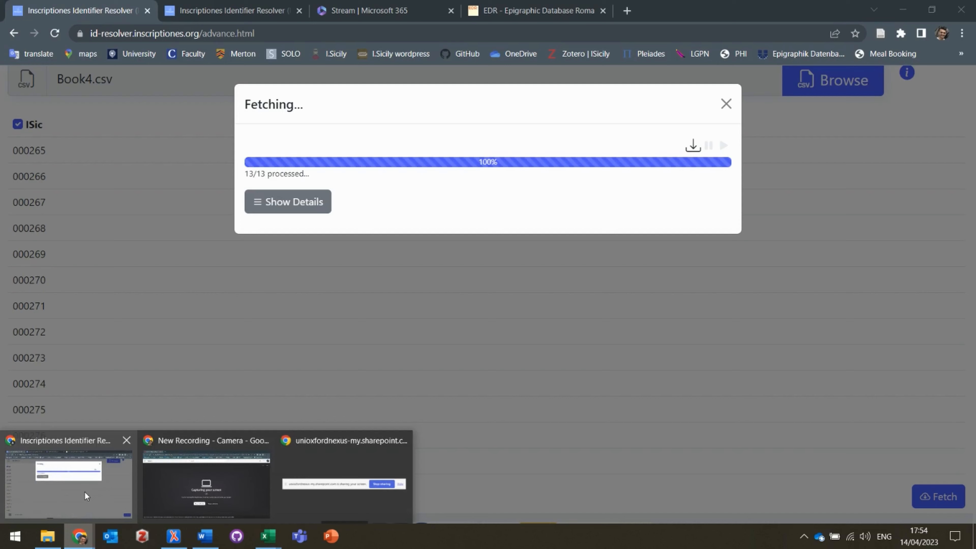
{"action": "left_click", "coordinate": [727, 112]}
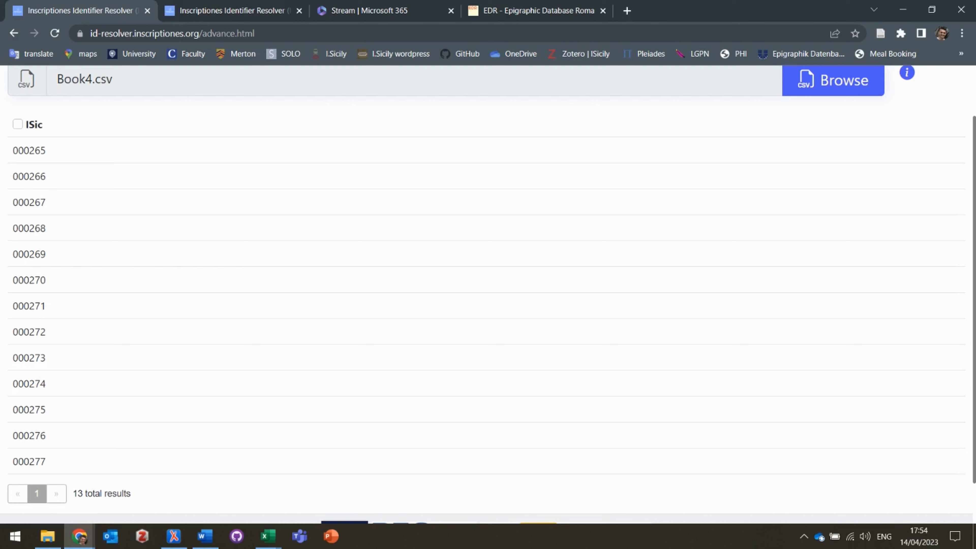
Step: Switch to Excel and examine the mixed ISic, EDR, PHI and EDCS identifiers in Book7.csv
{"action": "left_click", "coordinate": [268, 536]}
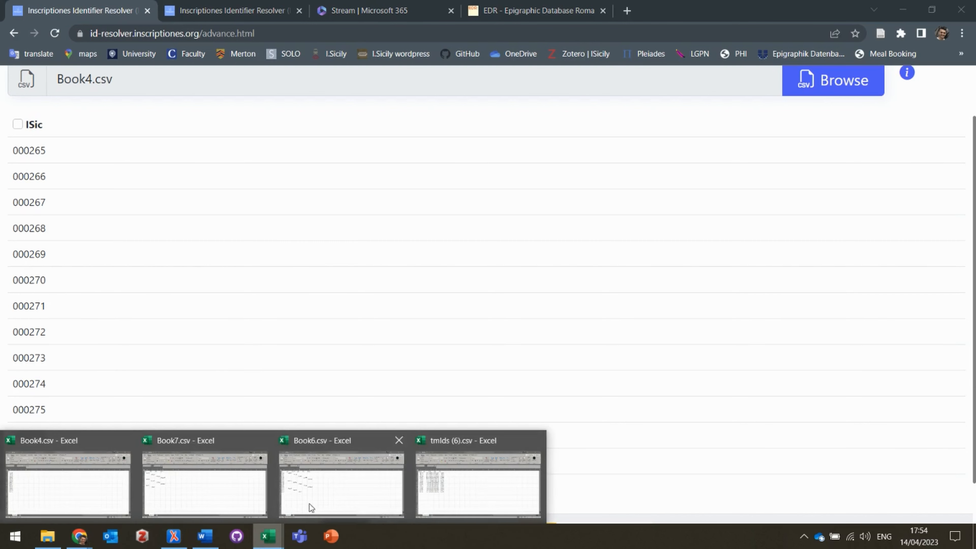
{"action": "left_click", "coordinate": [181, 485]}
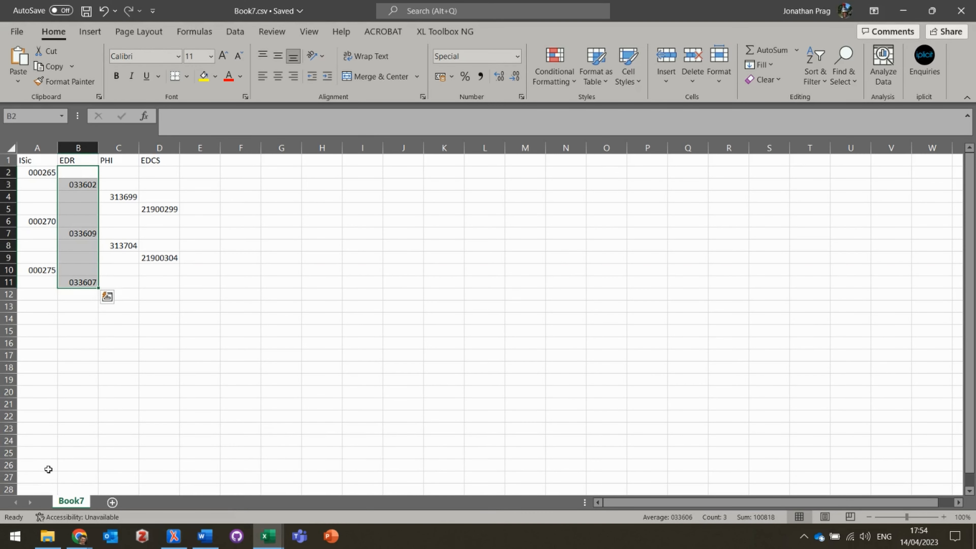
{"action": "left_click", "coordinate": [277, 540]}
{"action": "key", "text": "alt+Tab"}
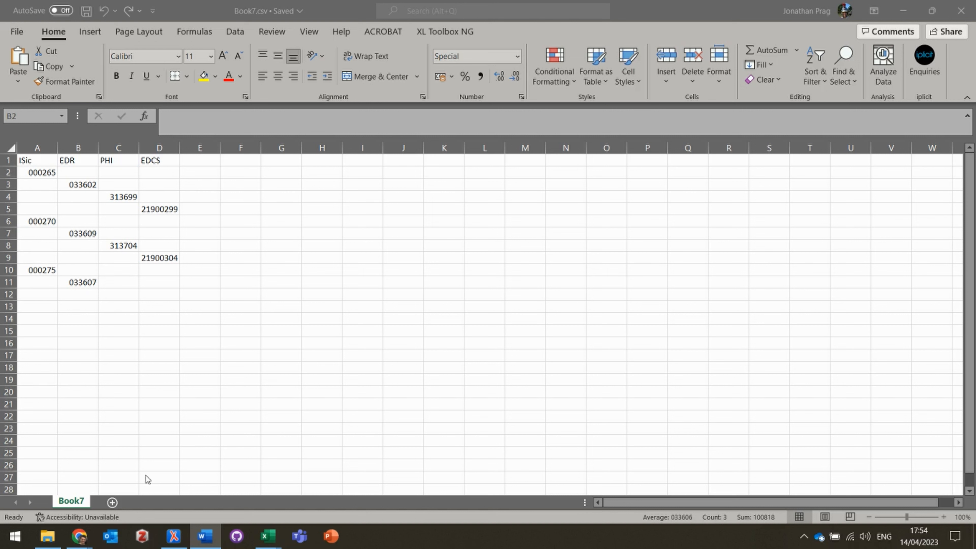
Step: Switch back to the resolver page in Chrome, load Book7.csv from the Desktop and acknowledge the ID format notice
{"action": "mouse_move", "coordinate": [75, 542]}
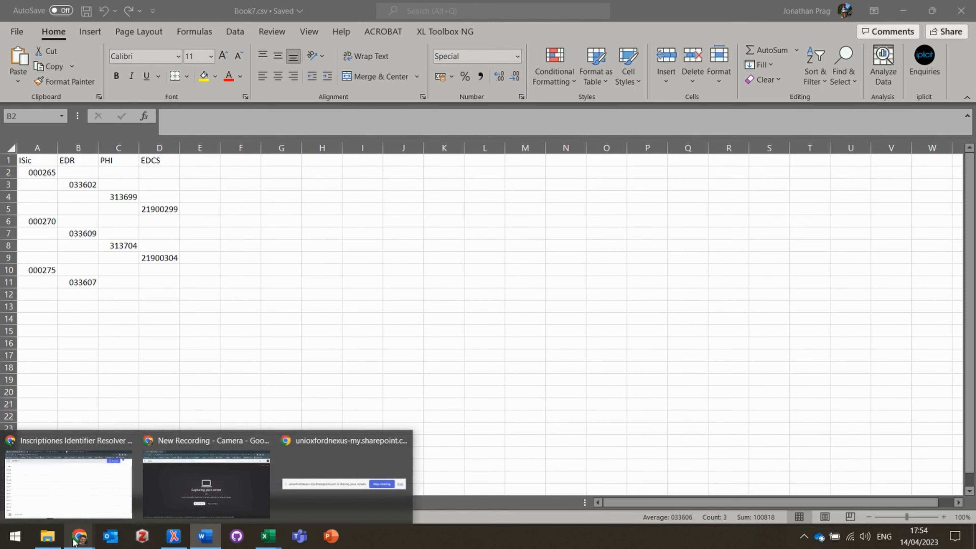
{"action": "left_click", "coordinate": [72, 513]}
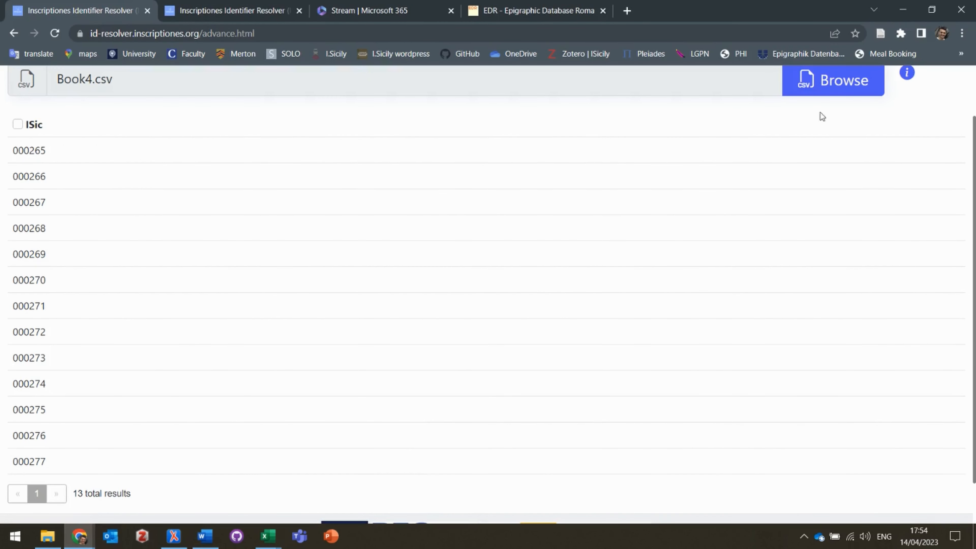
{"action": "left_click", "coordinate": [840, 90]}
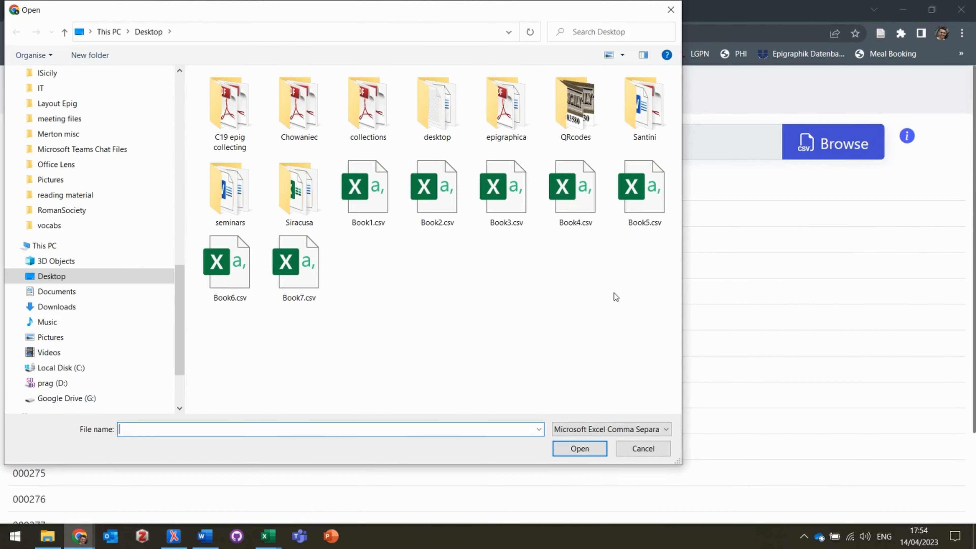
{"action": "left_click", "coordinate": [313, 279]}
{"action": "left_click", "coordinate": [579, 448]}
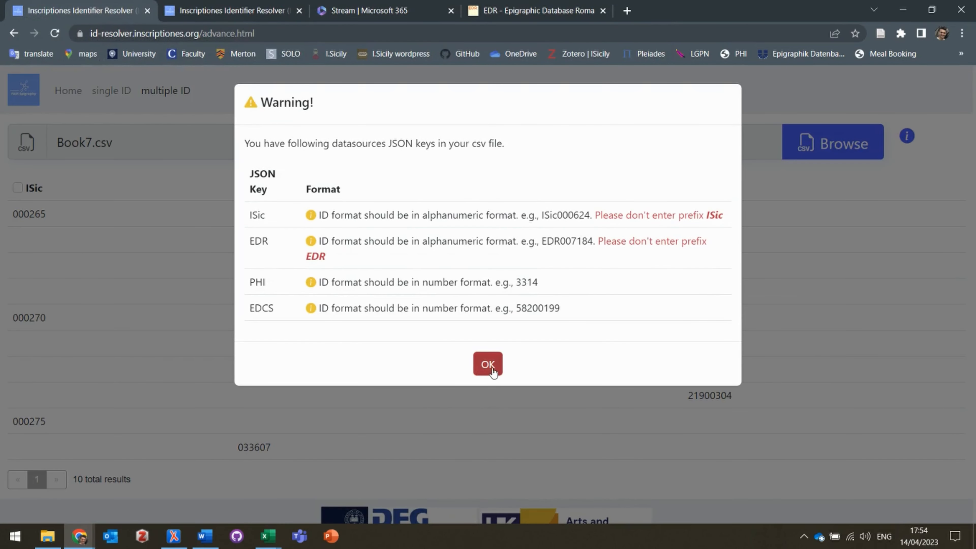
{"action": "left_click", "coordinate": [495, 364]}
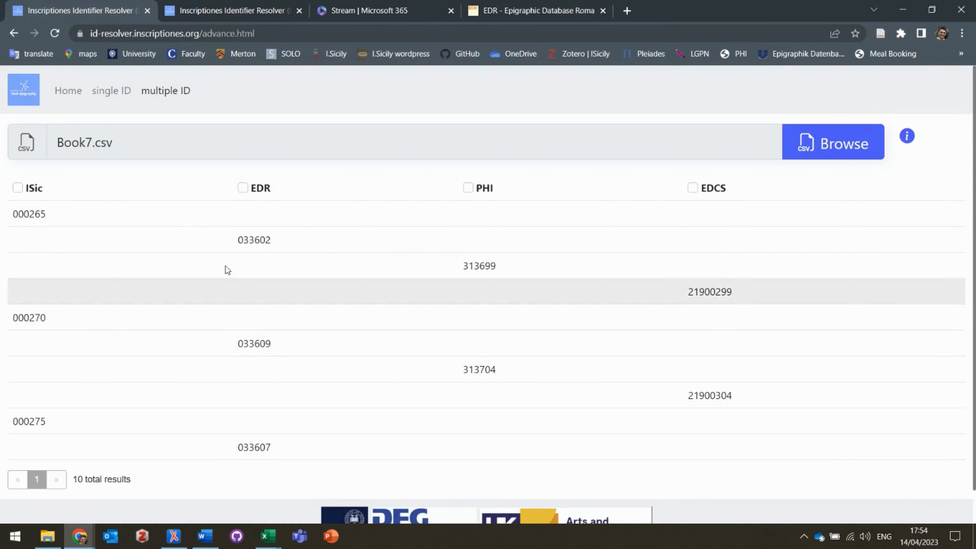
Step: Include the ISic, EDR, PHI and EDCS columns of Book7.csv as input identifiers
{"action": "left_click", "coordinate": [18, 187]}
{"action": "left_click", "coordinate": [241, 189]}
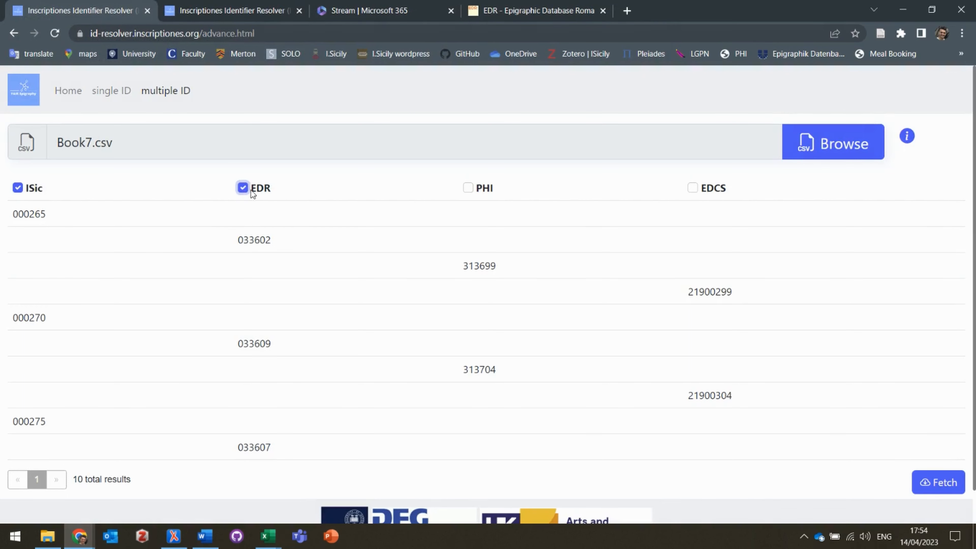
{"action": "left_click", "coordinate": [468, 189]}
{"action": "left_click", "coordinate": [694, 191]}
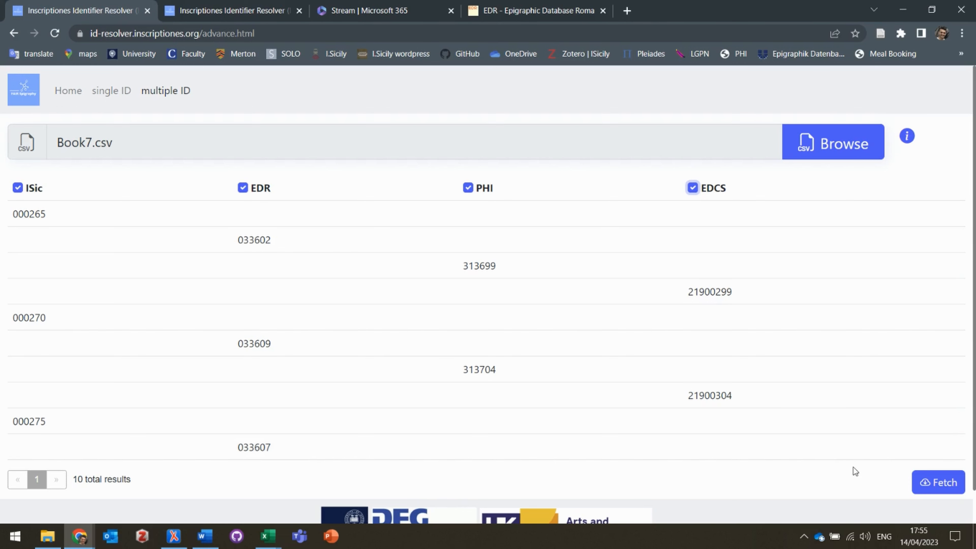
Step: Fetch the Trismegistos identifiers for the selected Book7.csv columns and open the downloaded results file in Excel
{"action": "left_click", "coordinate": [935, 483]}
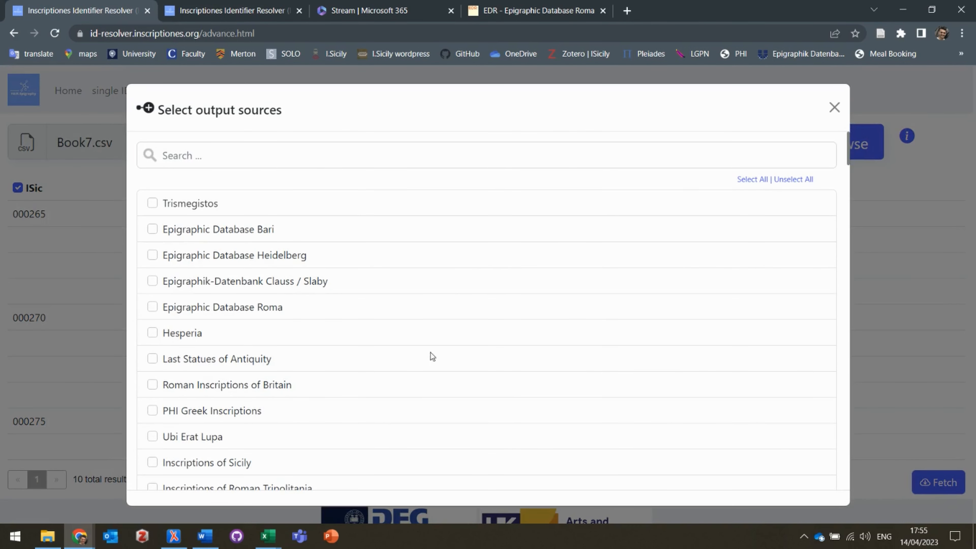
{"action": "left_click", "coordinate": [153, 204]}
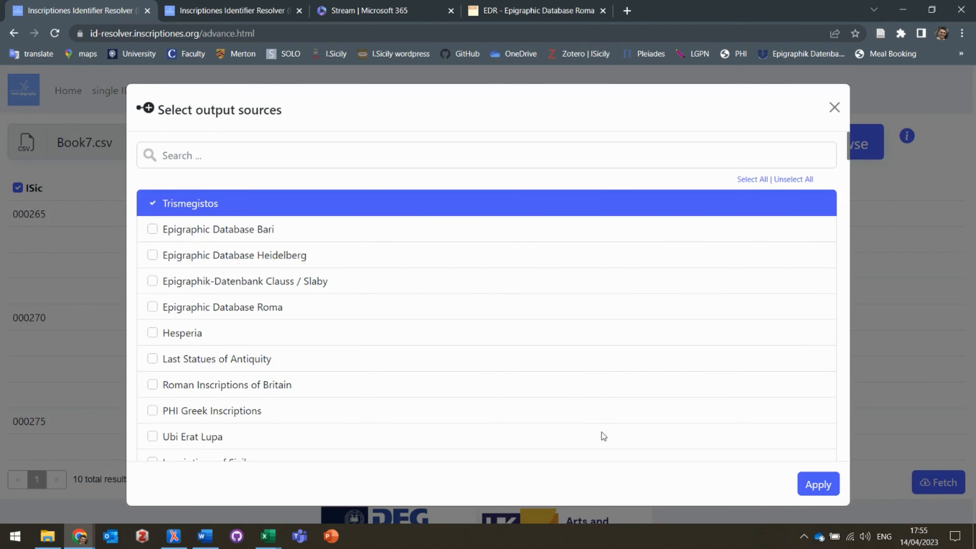
{"action": "left_click", "coordinate": [812, 485]}
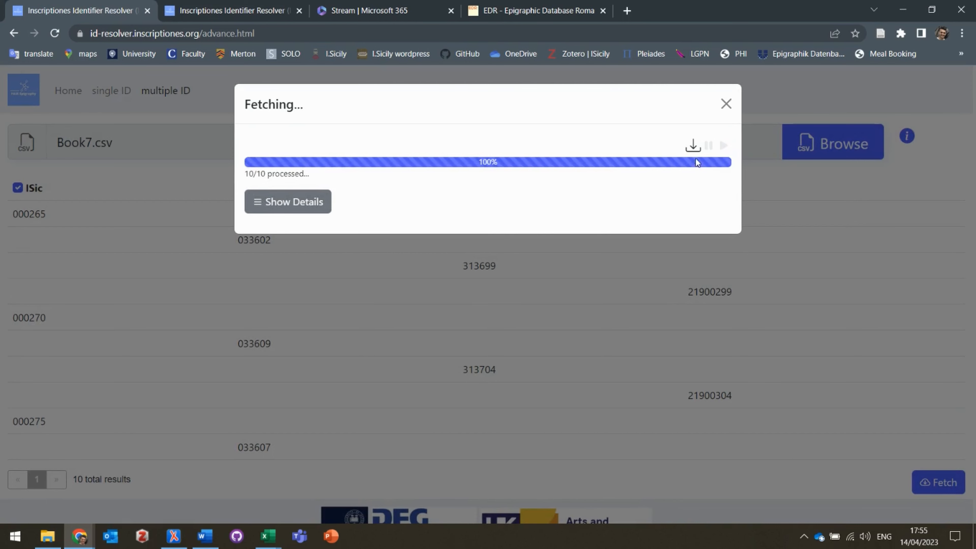
{"action": "left_click", "coordinate": [693, 146]}
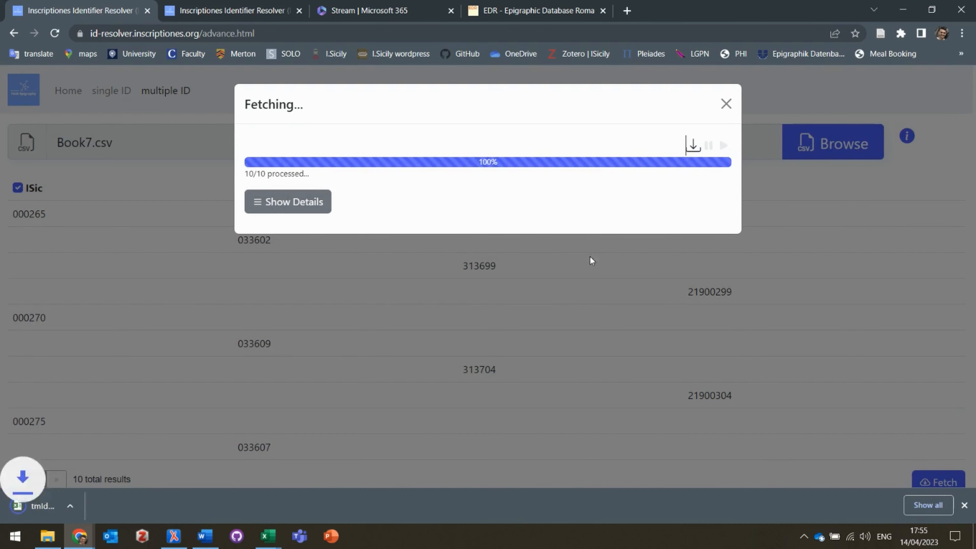
{"action": "left_click", "coordinate": [59, 500]}
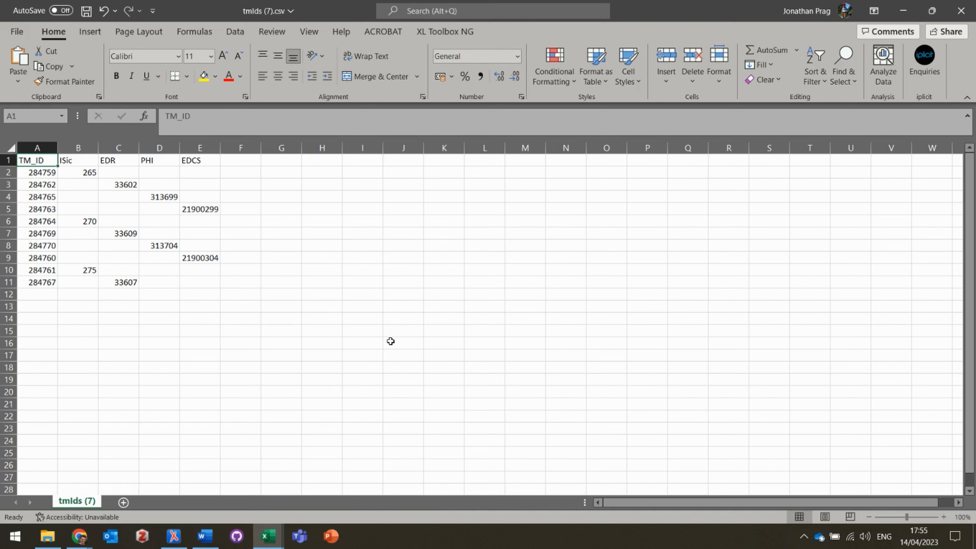
Step: Bring up Book6.csv in Excel and examine its Id column alongside the mixed ISic, TM_ID, EDR, PHI and EDCS identifiers
{"action": "mouse_move", "coordinate": [269, 536]}
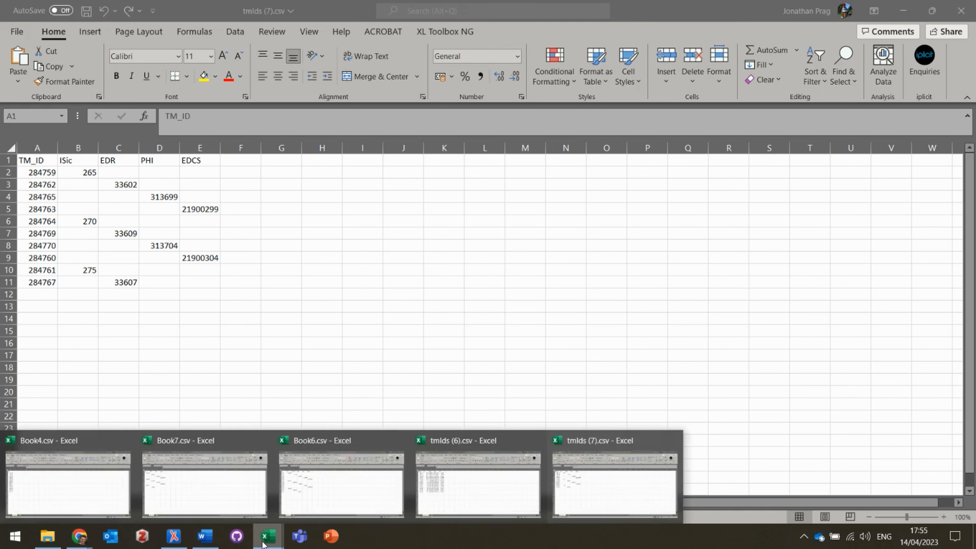
{"action": "left_click", "coordinate": [363, 490]}
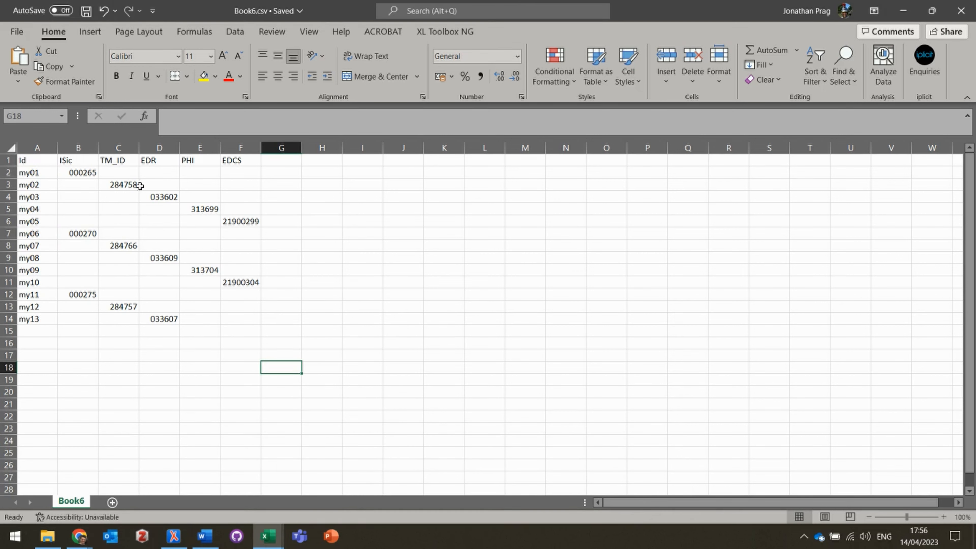
{"action": "left_click", "coordinate": [34, 164]}
{"action": "left_click_drag", "start_coordinate": [34, 164], "coordinate": [46, 320]}
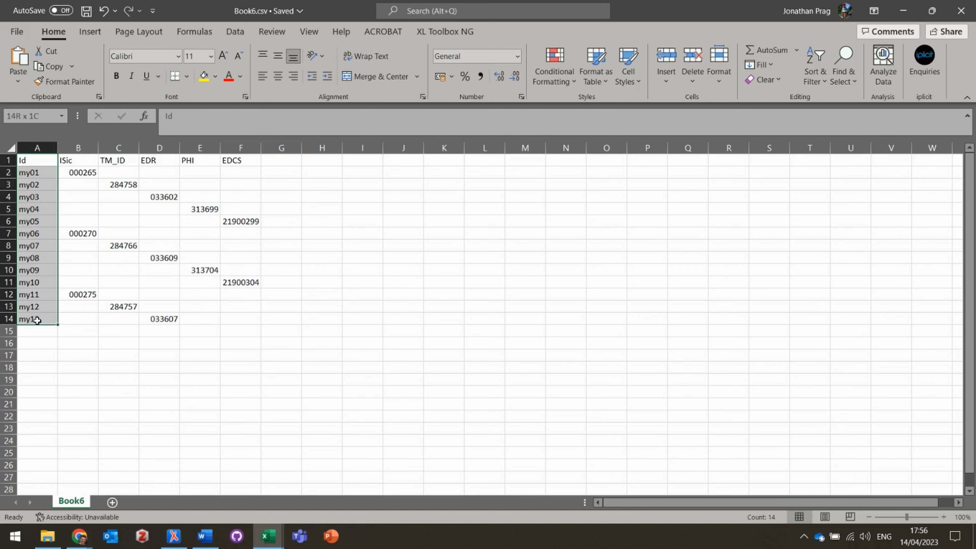
{"action": "left_click", "coordinate": [157, 357]}
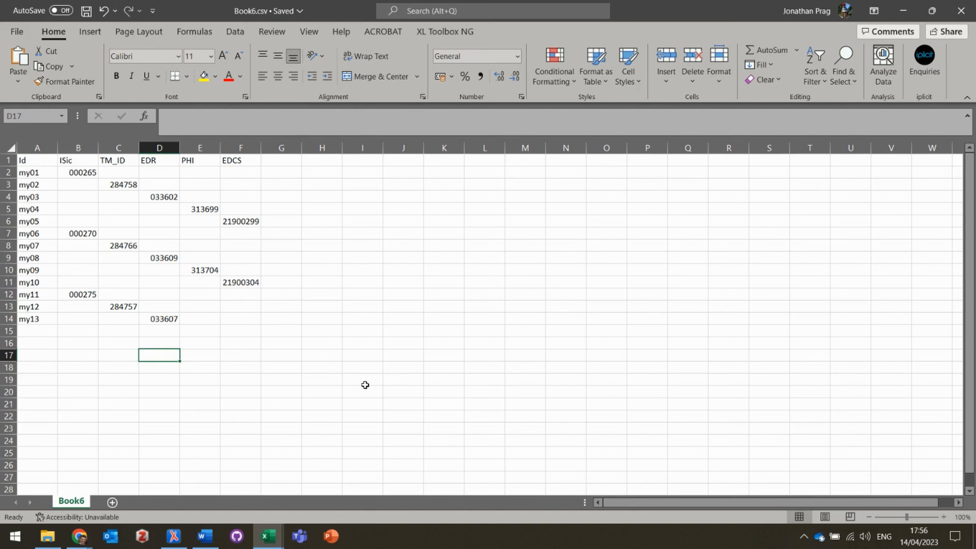
Step: Switch back to the resolver page in Chrome, load Book6.csv from the Desktop and acknowledge the ID format notice
{"action": "mouse_move", "coordinate": [79, 536]}
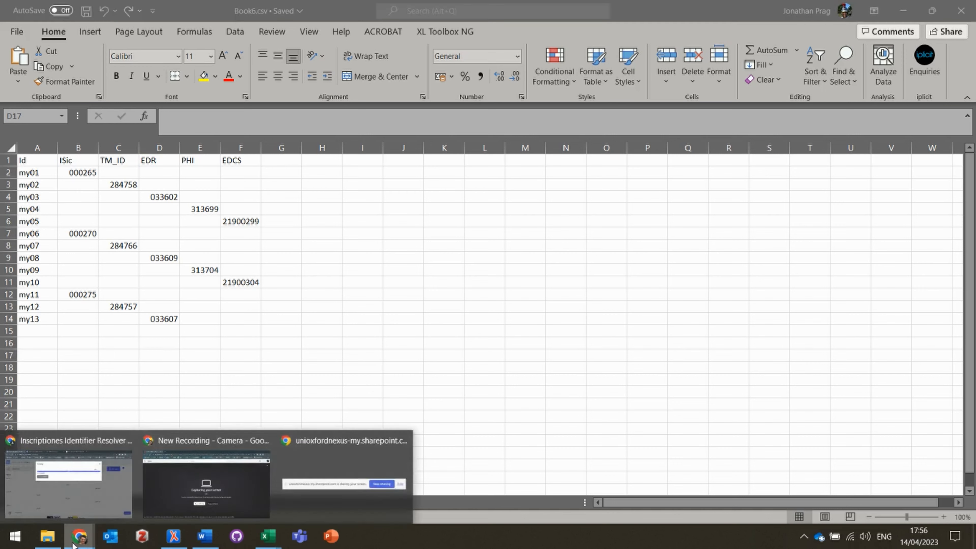
{"action": "left_click", "coordinate": [93, 476]}
{"action": "left_click", "coordinate": [726, 103]}
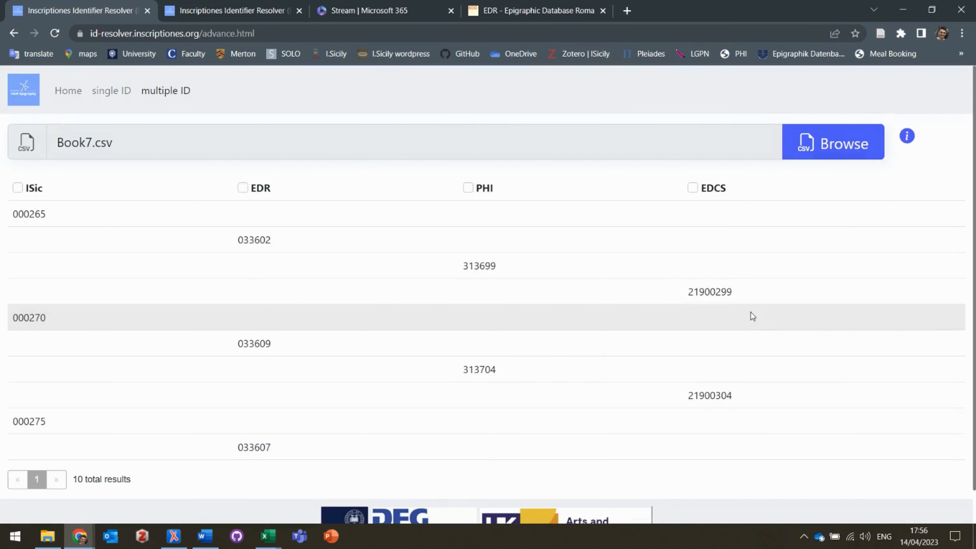
{"action": "left_click", "coordinate": [842, 156]}
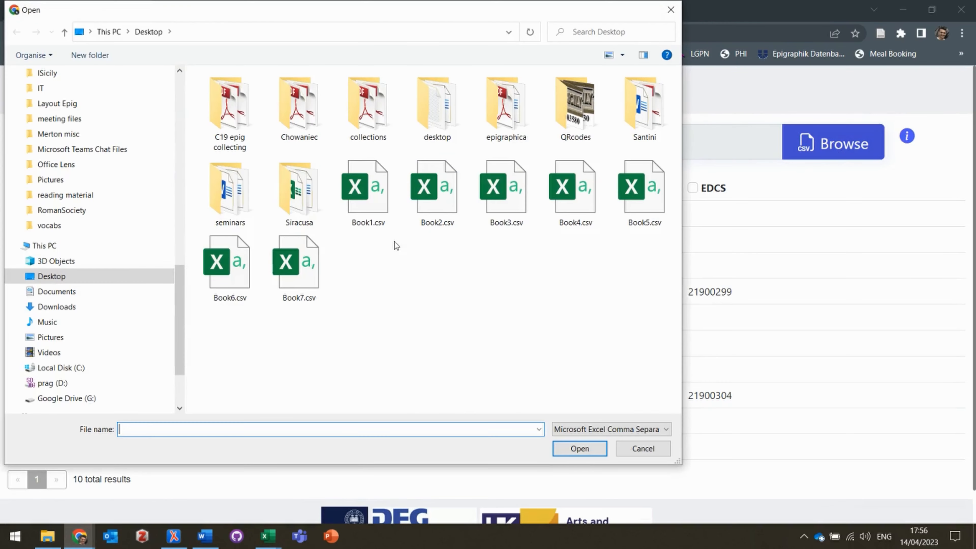
{"action": "left_click", "coordinate": [230, 277]}
{"action": "left_click", "coordinate": [579, 450]}
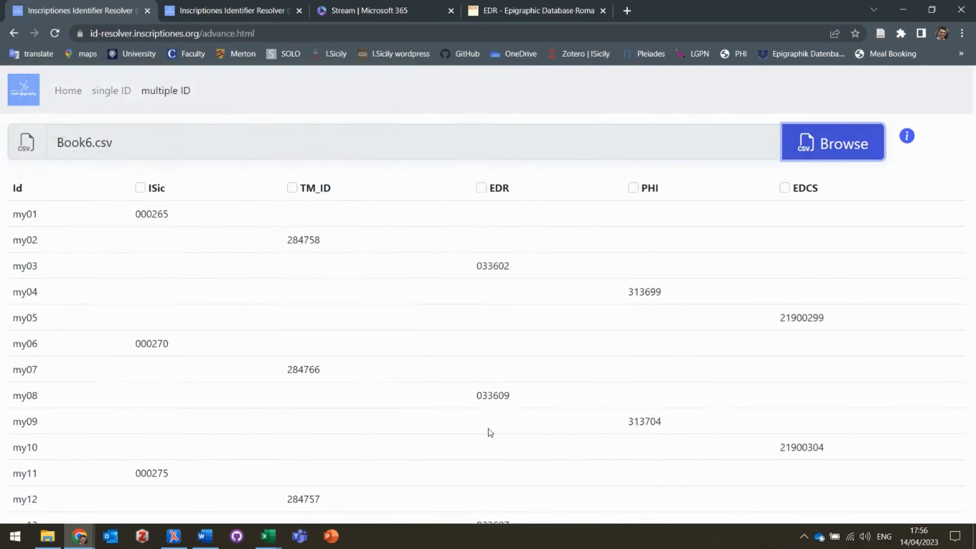
{"action": "left_click", "coordinate": [488, 391]}
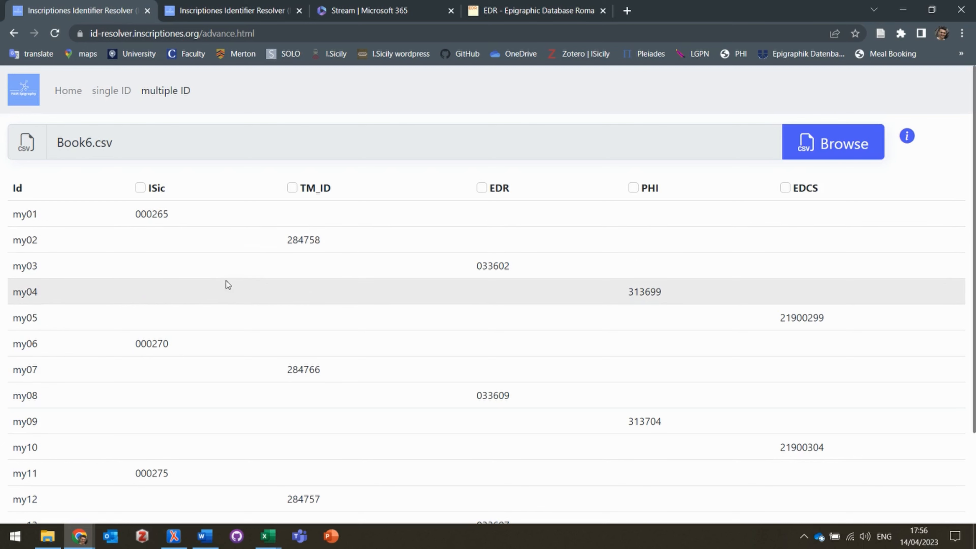
Step: Include the ISic, TM_ID, EDR and EDCS columns of Book6.csv as input identifiers, leaving PHI out
{"action": "left_click", "coordinate": [139, 188]}
{"action": "left_click", "coordinate": [294, 188]}
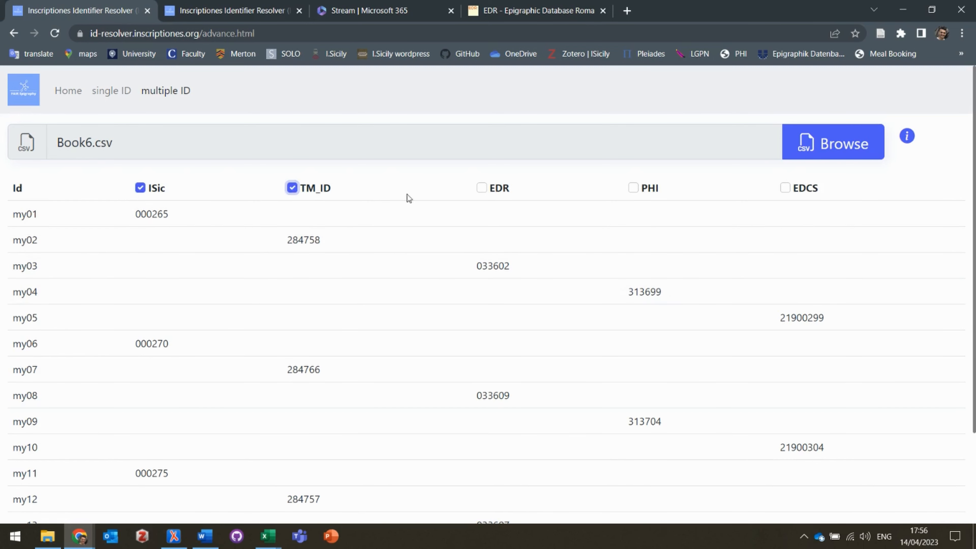
{"action": "left_click", "coordinate": [482, 188]}
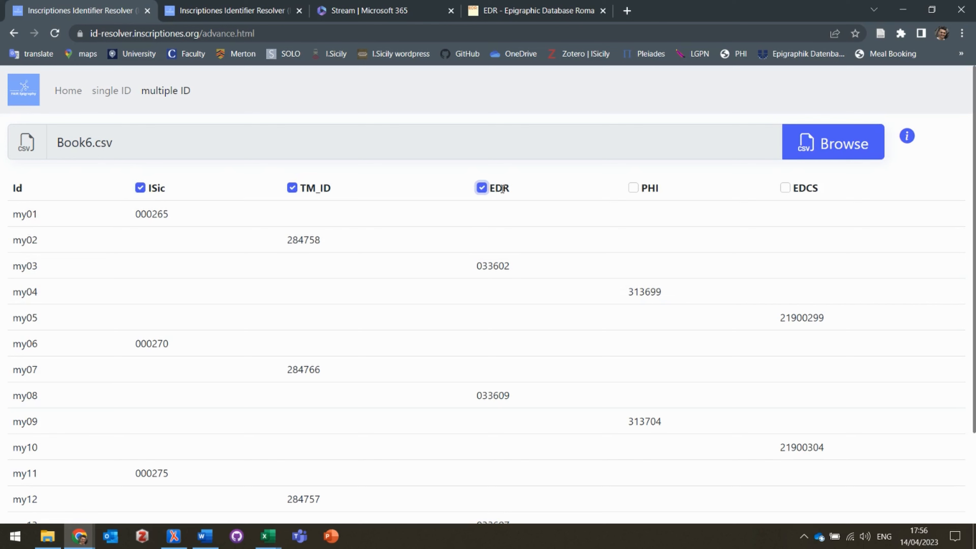
{"action": "left_click", "coordinate": [787, 191]}
Step: Fetch the PHI Greek Inscriptions identifiers for the selected Book6.csv columns and open the downloaded results file in Excel
{"action": "scroll", "coordinate": [870, 343], "scroll_direction": "down", "scroll_amount": 2}
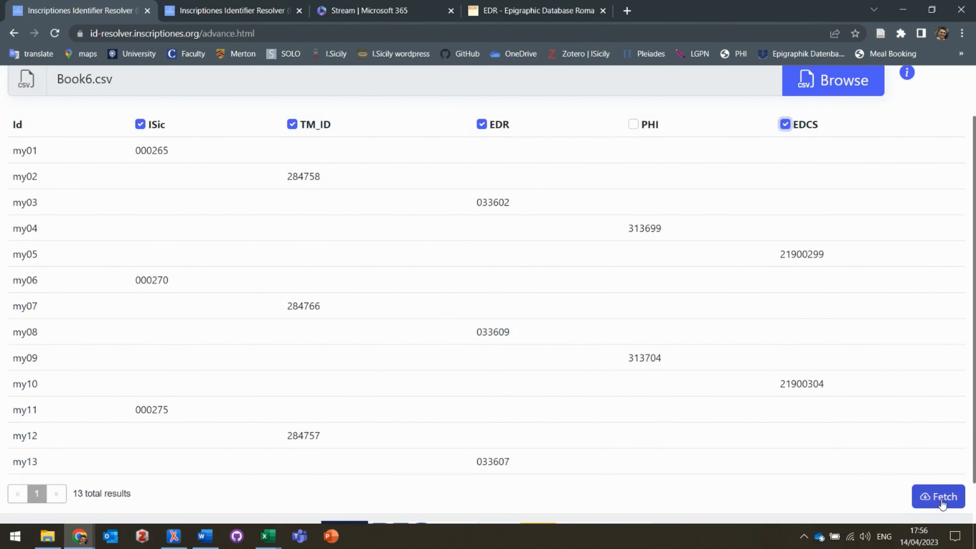
{"action": "left_click", "coordinate": [932, 497]}
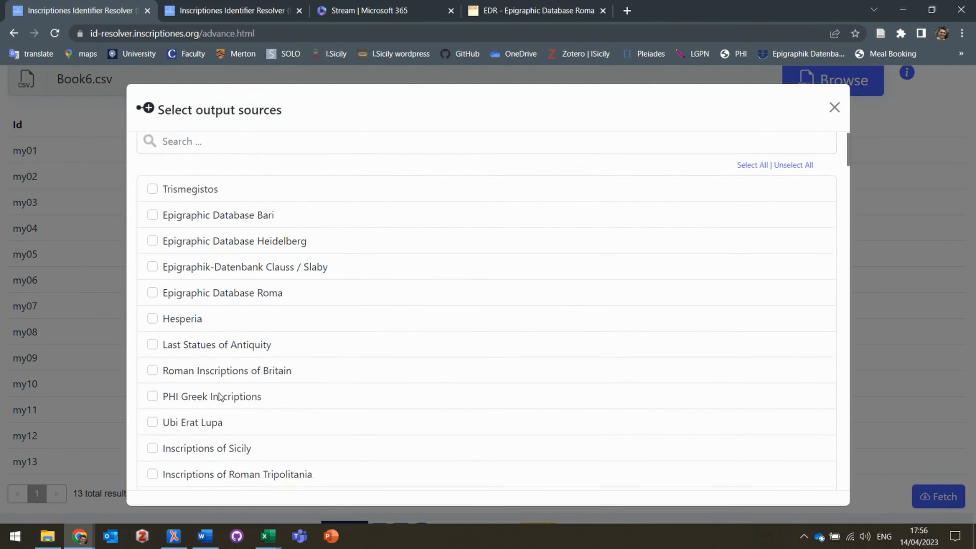
{"action": "scroll", "coordinate": [219, 390], "scroll_direction": "down", "scroll_amount": 3}
{"action": "left_click", "coordinate": [154, 284]}
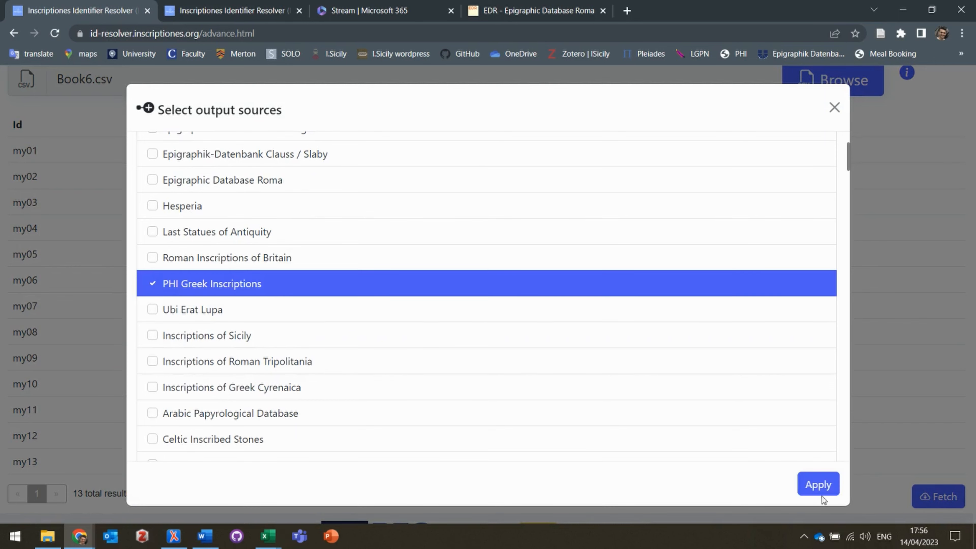
{"action": "left_click", "coordinate": [821, 493]}
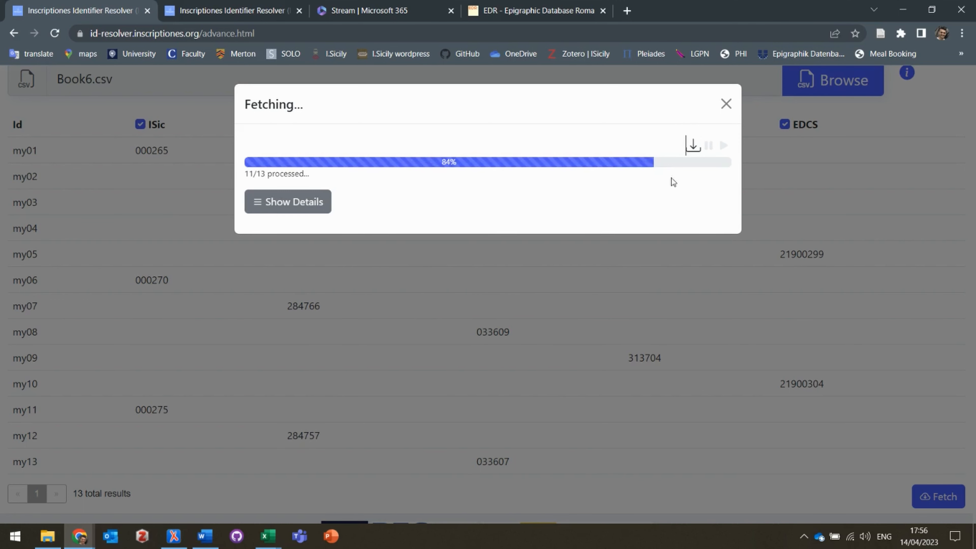
{"action": "left_click", "coordinate": [693, 148]}
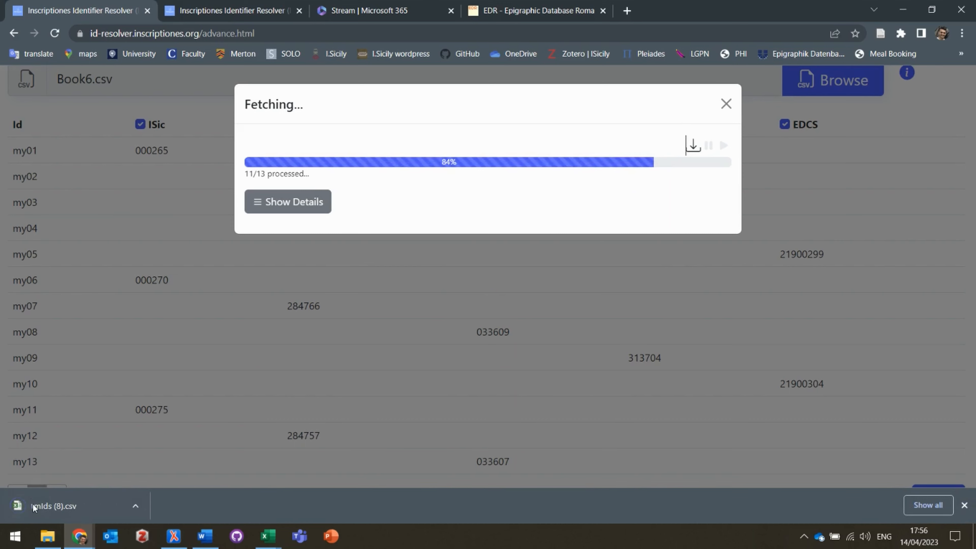
{"action": "left_click", "coordinate": [46, 506]}
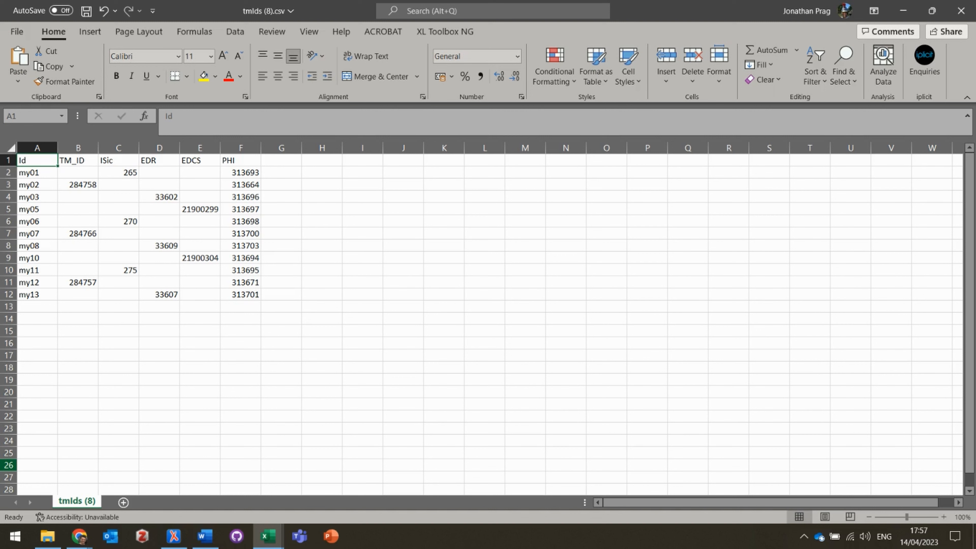
Step: Return to the resolver page in Chrome and close the progress dialog of the Book6.csv fetch
{"action": "left_click", "coordinate": [79, 536]}
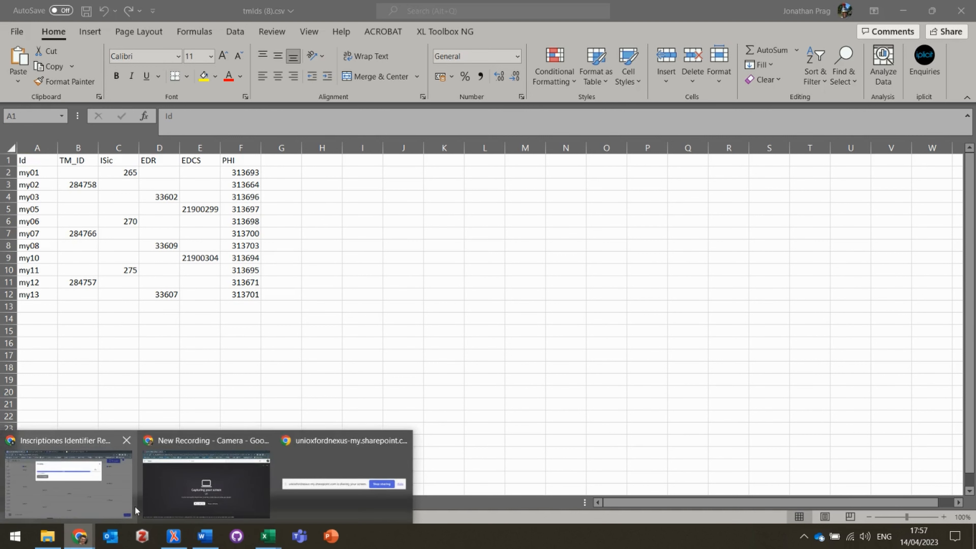
{"action": "left_click", "coordinate": [111, 502]}
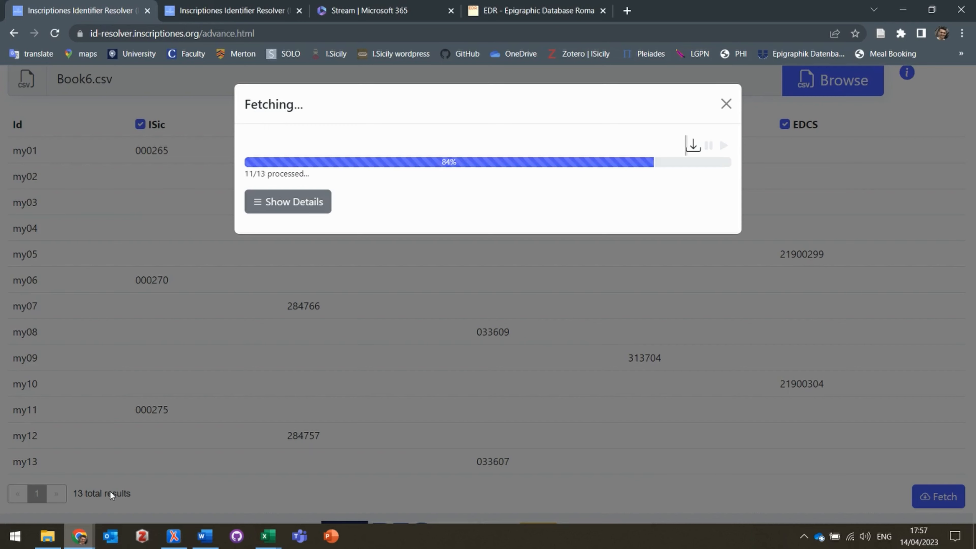
{"action": "left_click", "coordinate": [724, 113]}
Step: Open the resolver's home page and look through its documentation from the Background section down to the Acknowledgements
{"action": "scroll", "coordinate": [127, 161], "scroll_direction": "up", "scroll_amount": 2}
{"action": "left_click", "coordinate": [69, 93]}
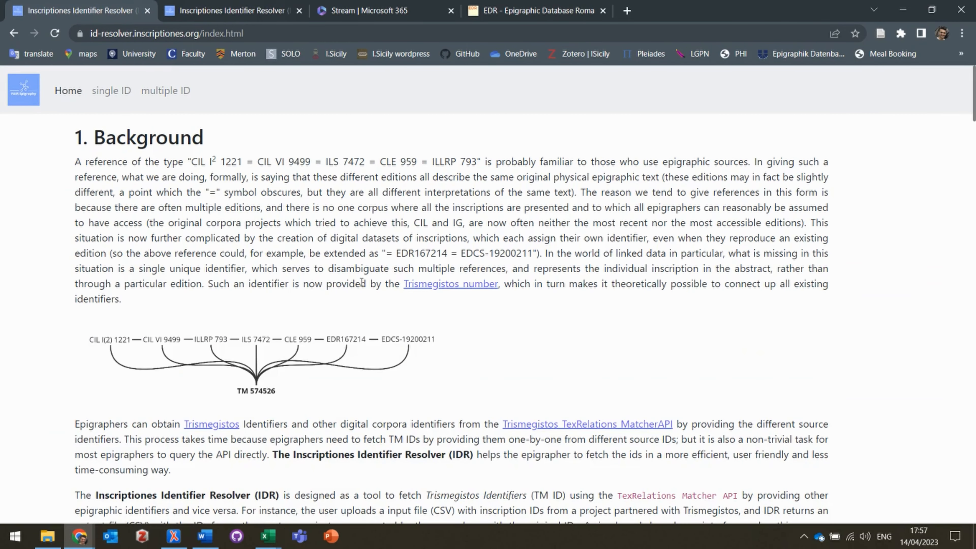
{"action": "scroll", "coordinate": [331, 269], "scroll_direction": "down", "scroll_amount": 3}
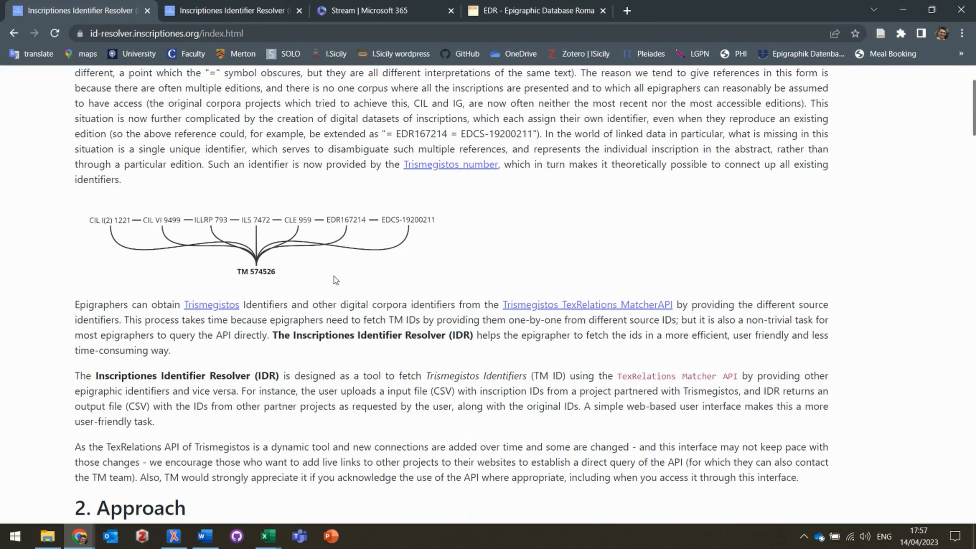
{"action": "scroll", "coordinate": [334, 276], "scroll_direction": "down", "scroll_amount": 10}
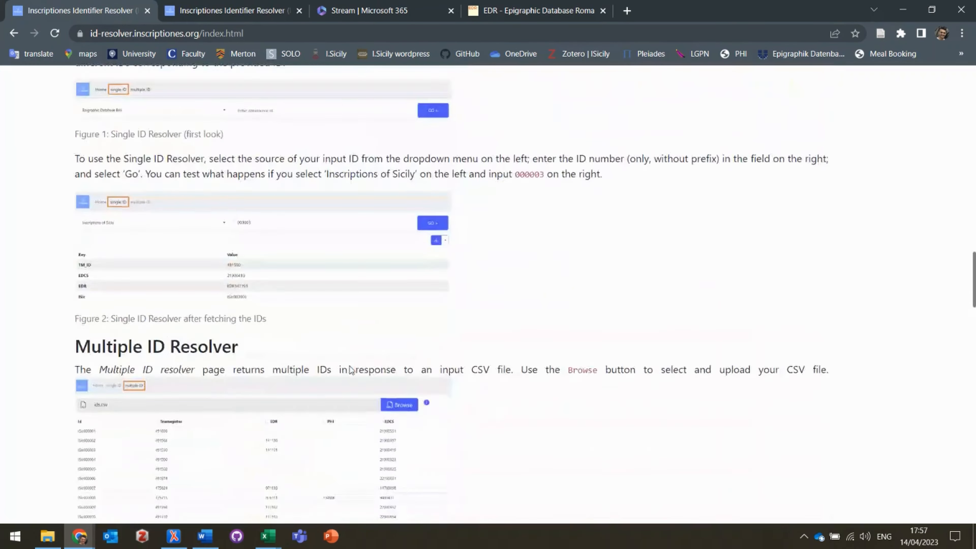
{"action": "scroll", "coordinate": [348, 379], "scroll_direction": "down", "scroll_amount": 20}
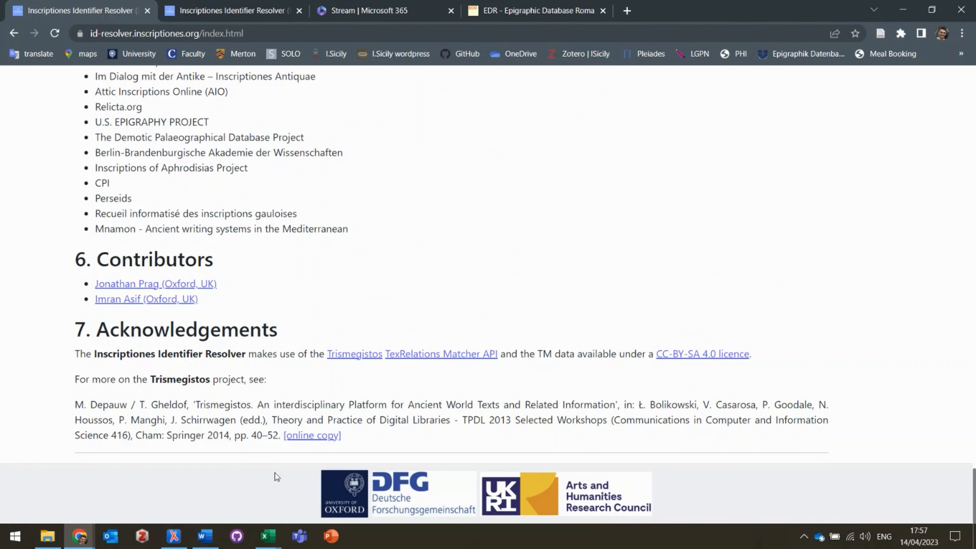
{"action": "left_click", "coordinate": [183, 506]}
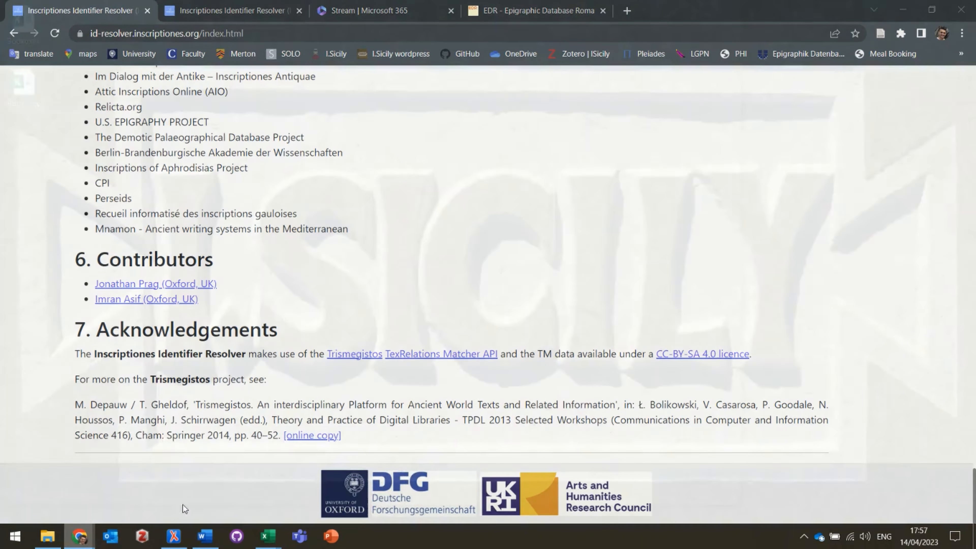